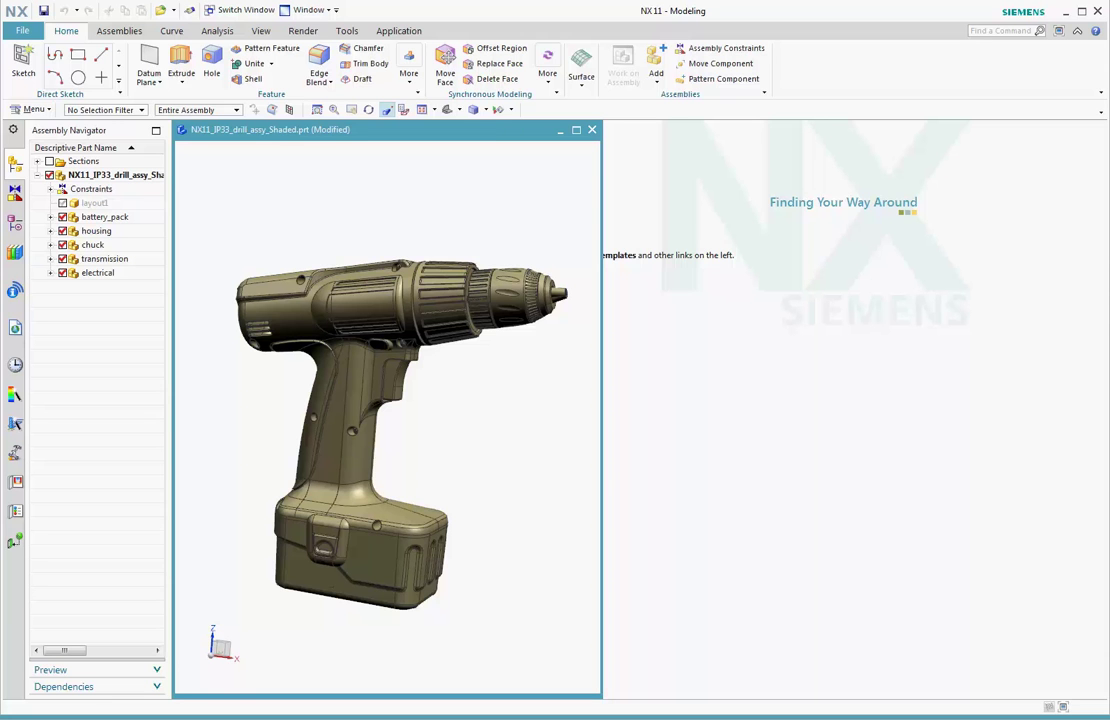
Step: Enter the Studio task from the Render tab, select the right housing, and show System Scenes
{"action": "left_click", "coordinate": [303, 31]}
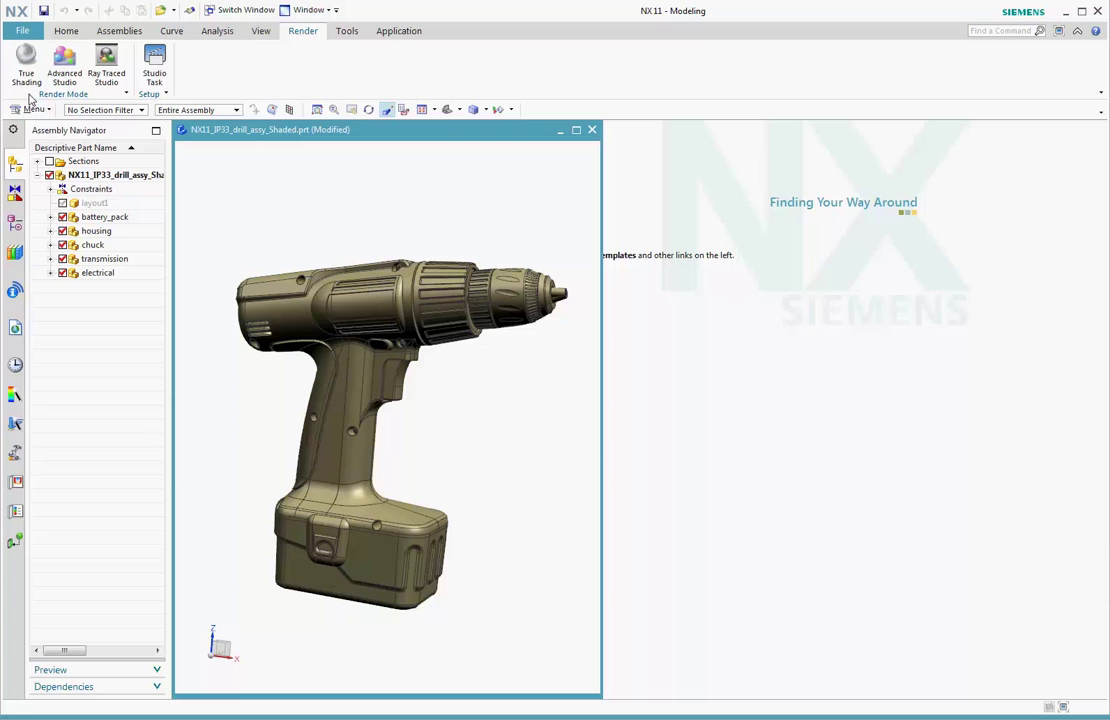
{"action": "left_click", "coordinate": [153, 80]}
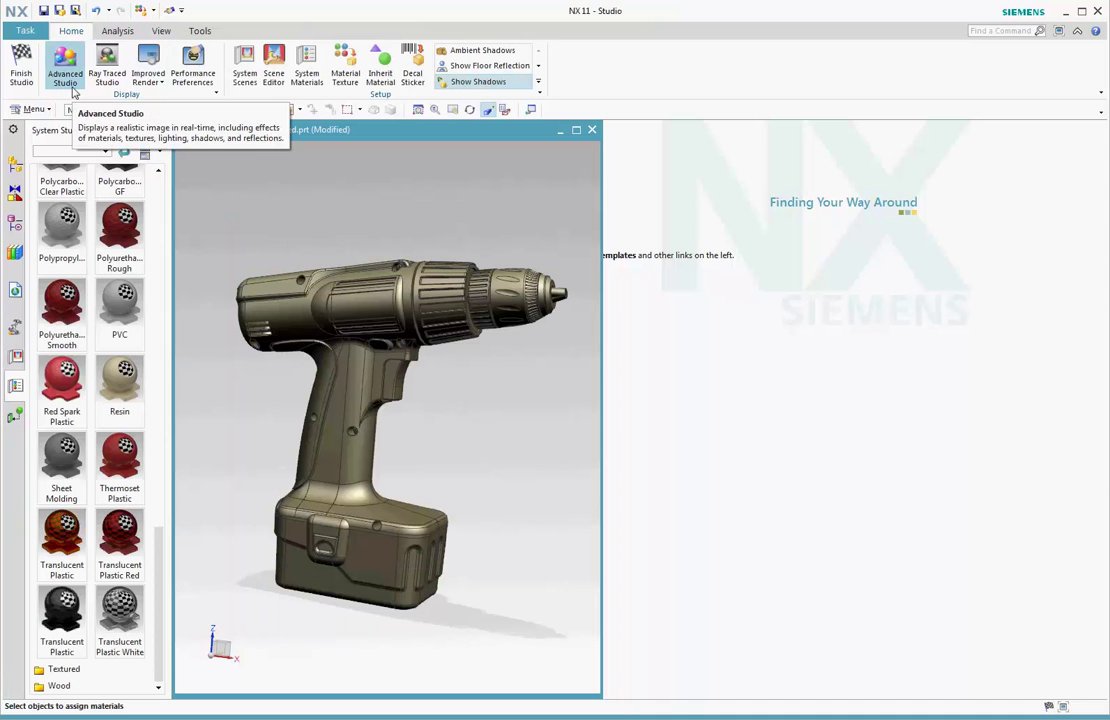
{"action": "left_click", "coordinate": [272, 272]}
{"action": "left_click", "coordinate": [15, 358]}
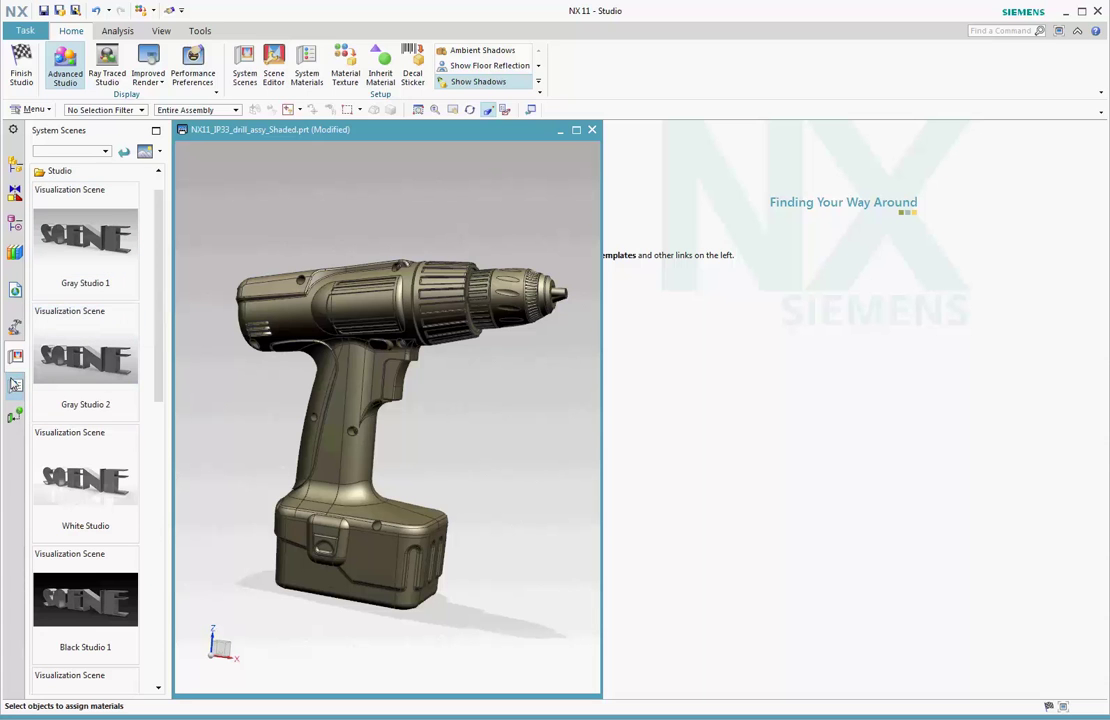
Step: Apply Red Spark Plastic to the drill housing on both sides
{"action": "left_click", "coordinate": [15, 384]}
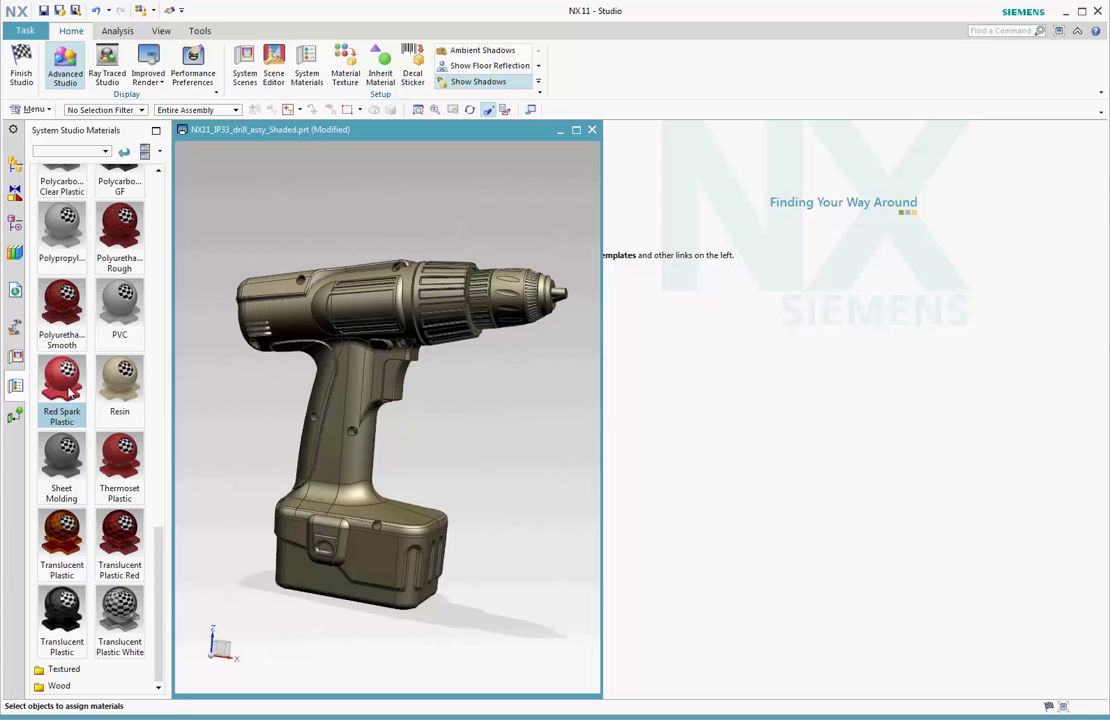
{"action": "left_click_drag", "start_coordinate": [70, 393], "coordinate": [350, 528]}
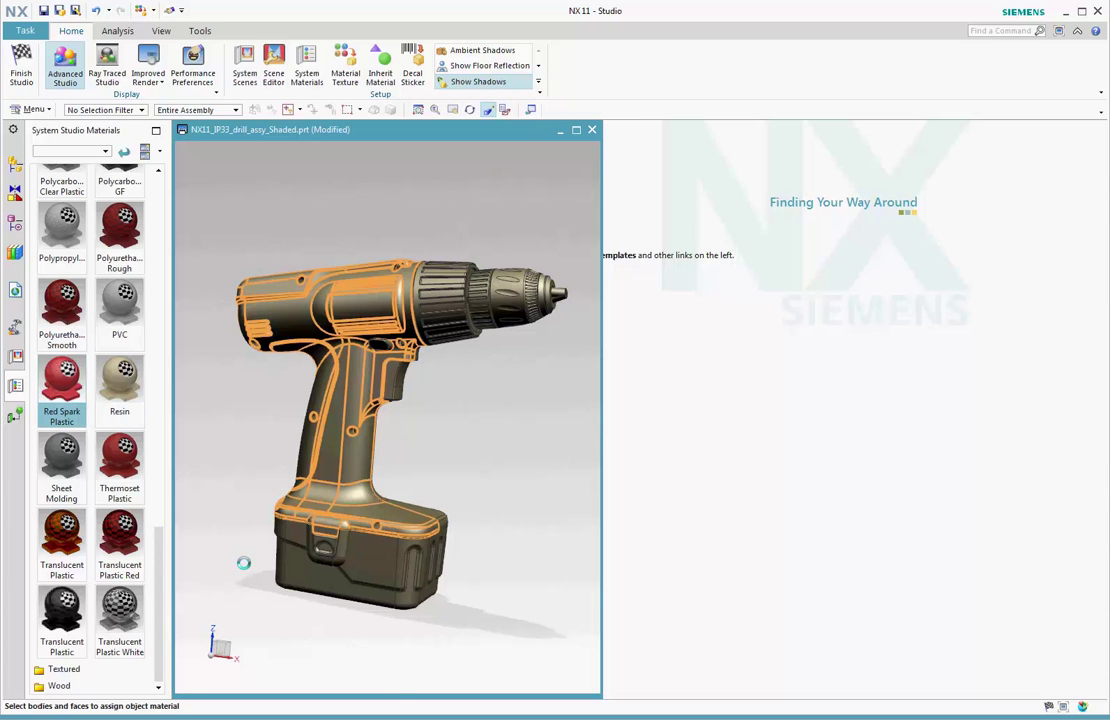
{"action": "middle_click_drag", "start_coordinate": [396, 684], "coordinate": [250, 680]}
{"action": "left_click_drag", "start_coordinate": [62, 385], "coordinate": [440, 470]}
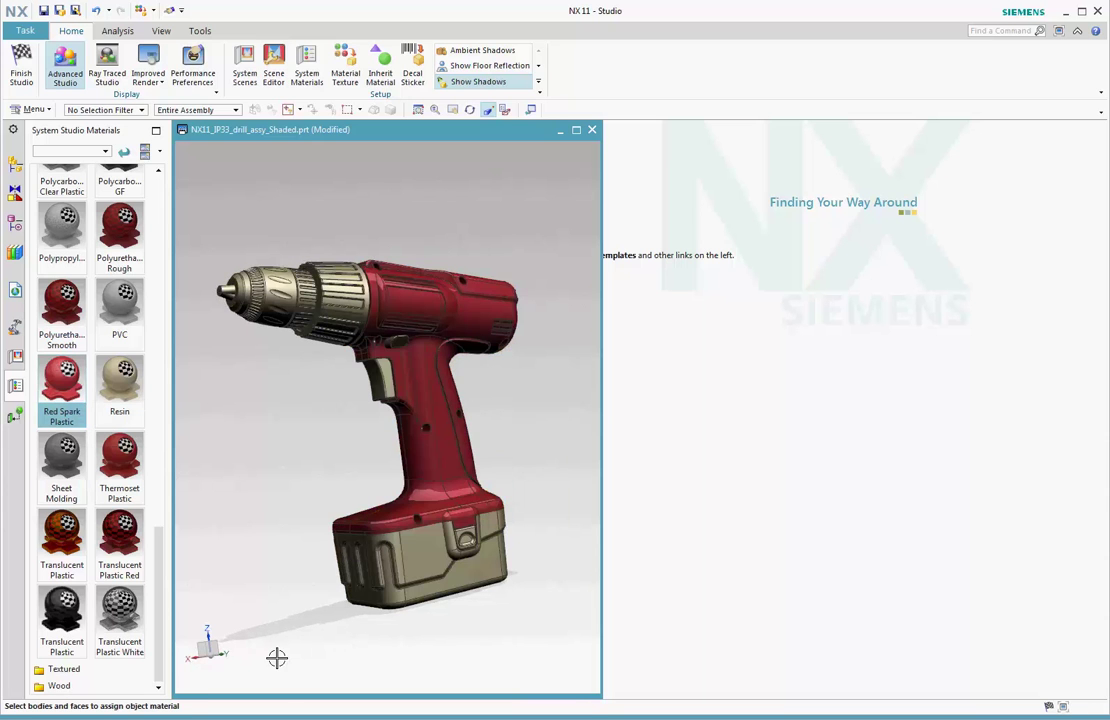
Step: Make the ribbed band behind the chuck Translucent Plastic
{"action": "middle_click_drag", "start_coordinate": [277, 657], "coordinate": [389, 664]}
{"action": "left_click", "coordinate": [455, 295]}
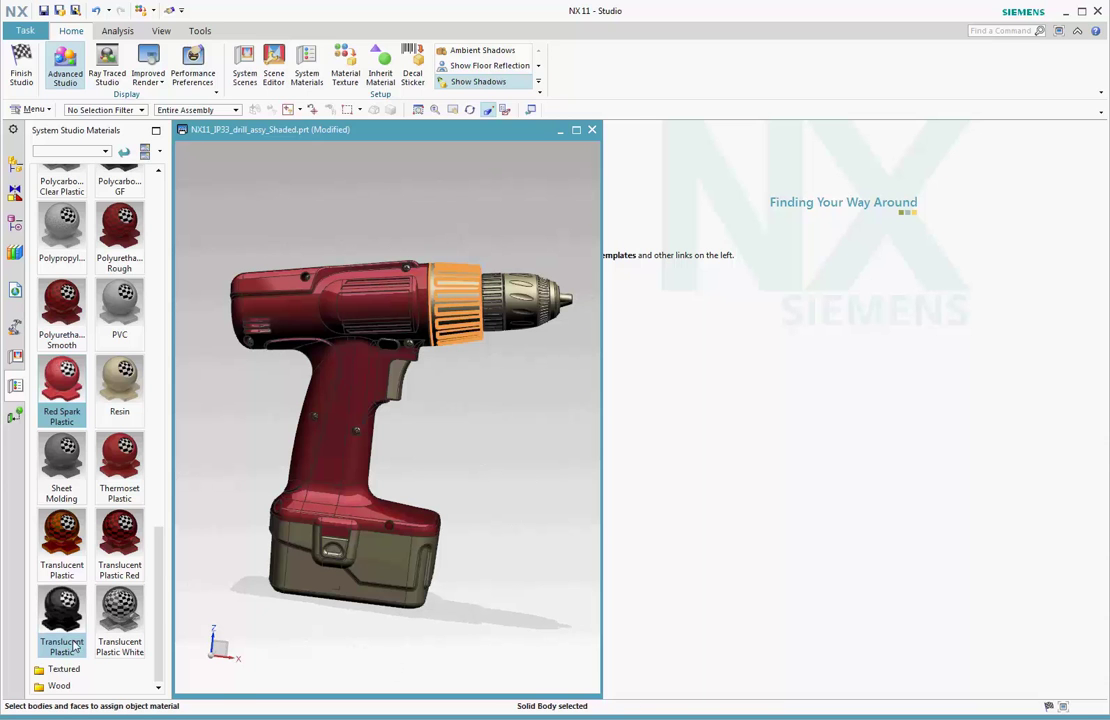
{"action": "double_click", "coordinate": [73, 647]}
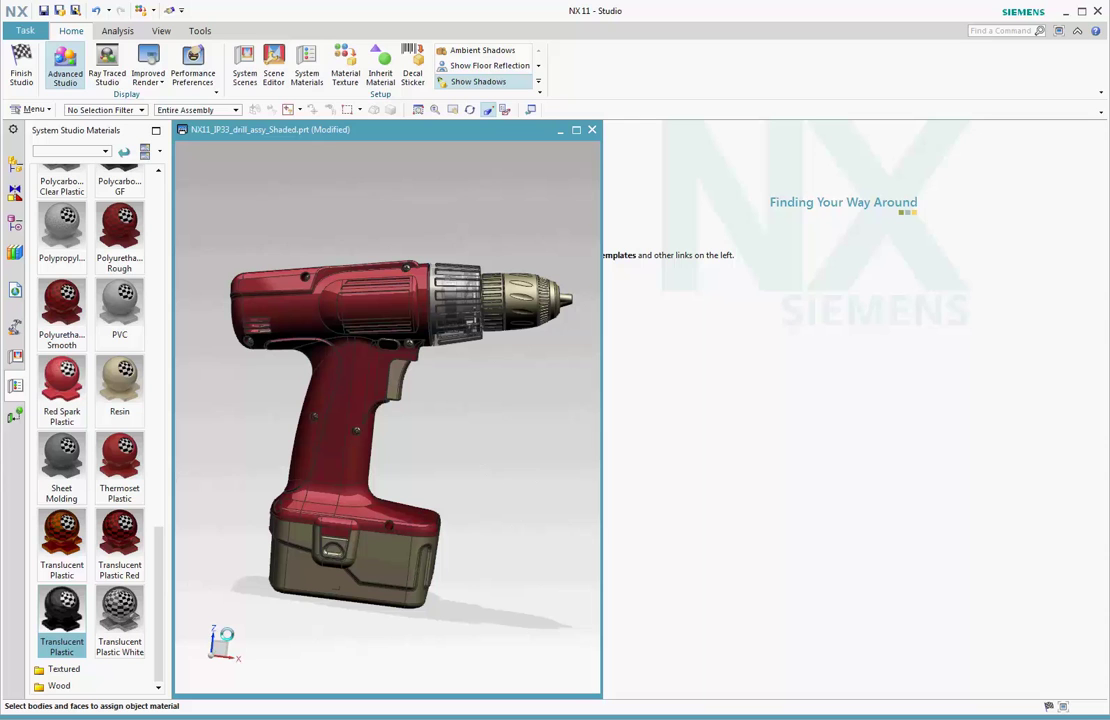
Step: Start a live Ray Traced Studio render and make the chuck and battery Glossy Plastic Black
{"action": "left_click", "coordinate": [108, 70]}
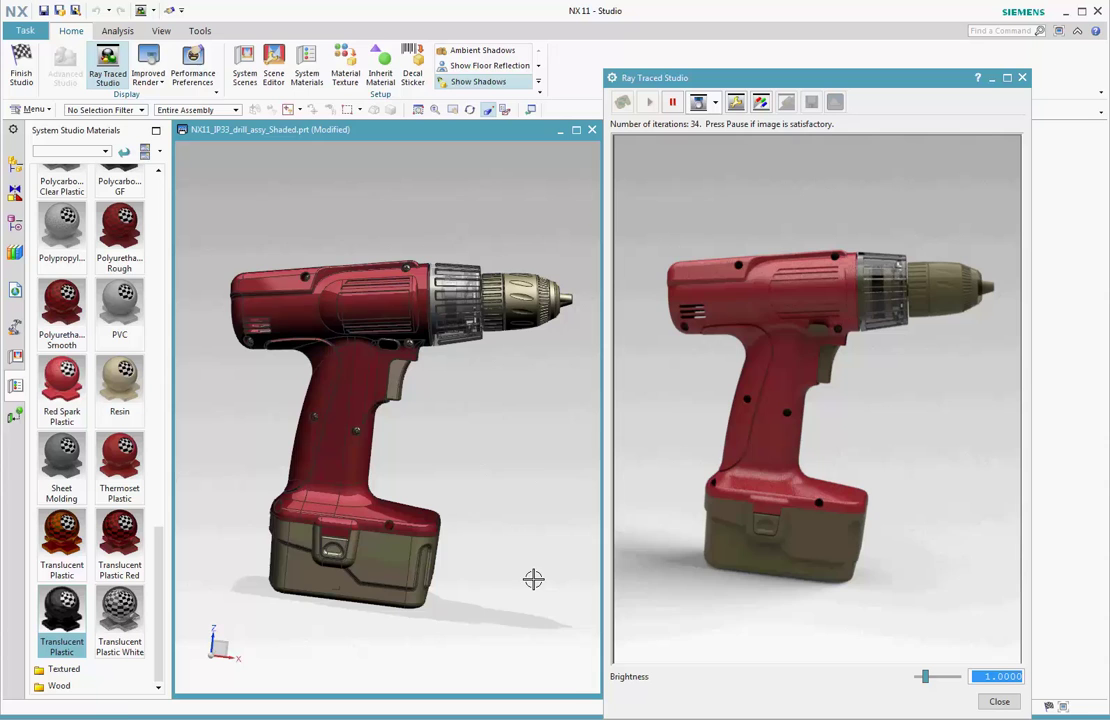
{"action": "middle_click_drag", "start_coordinate": [533, 579], "coordinate": [513, 579]}
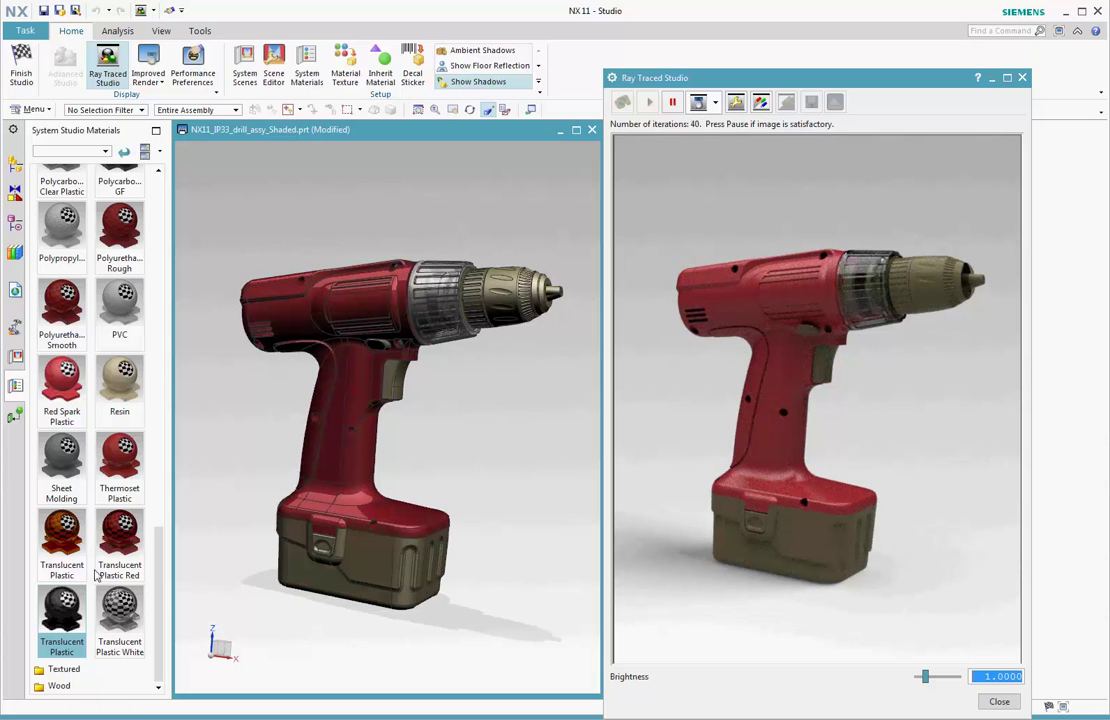
{"action": "scroll", "coordinate": [96, 450], "scroll_direction": "up", "scroll_amount": 10}
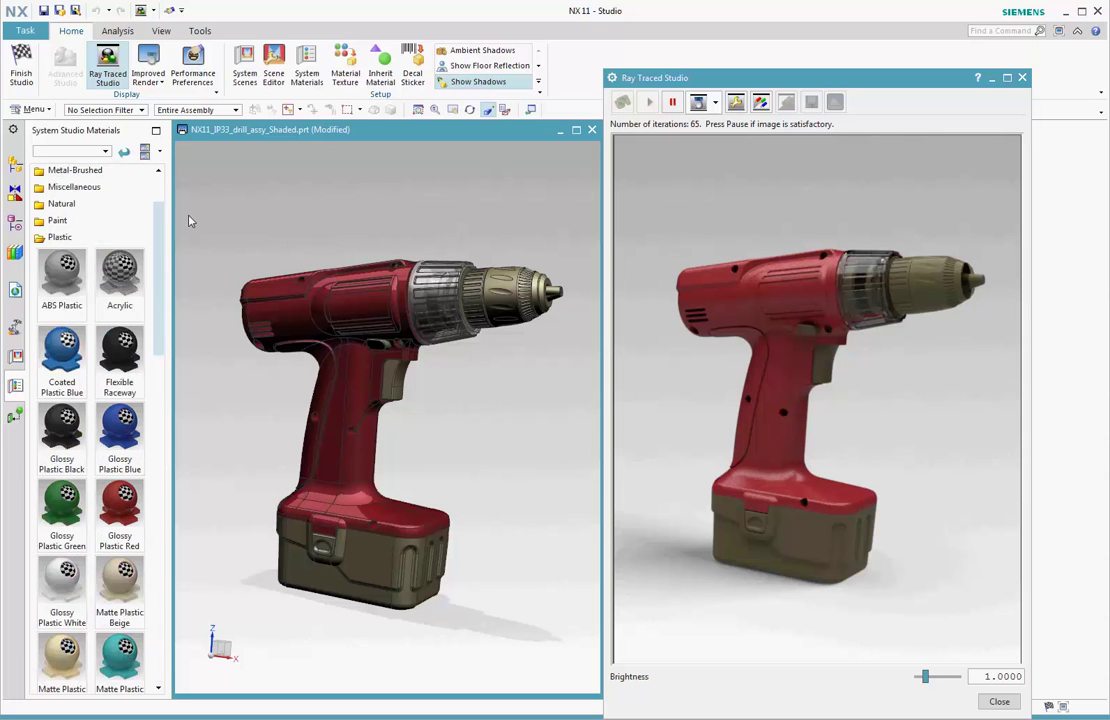
{"action": "left_click", "coordinate": [499, 310]}
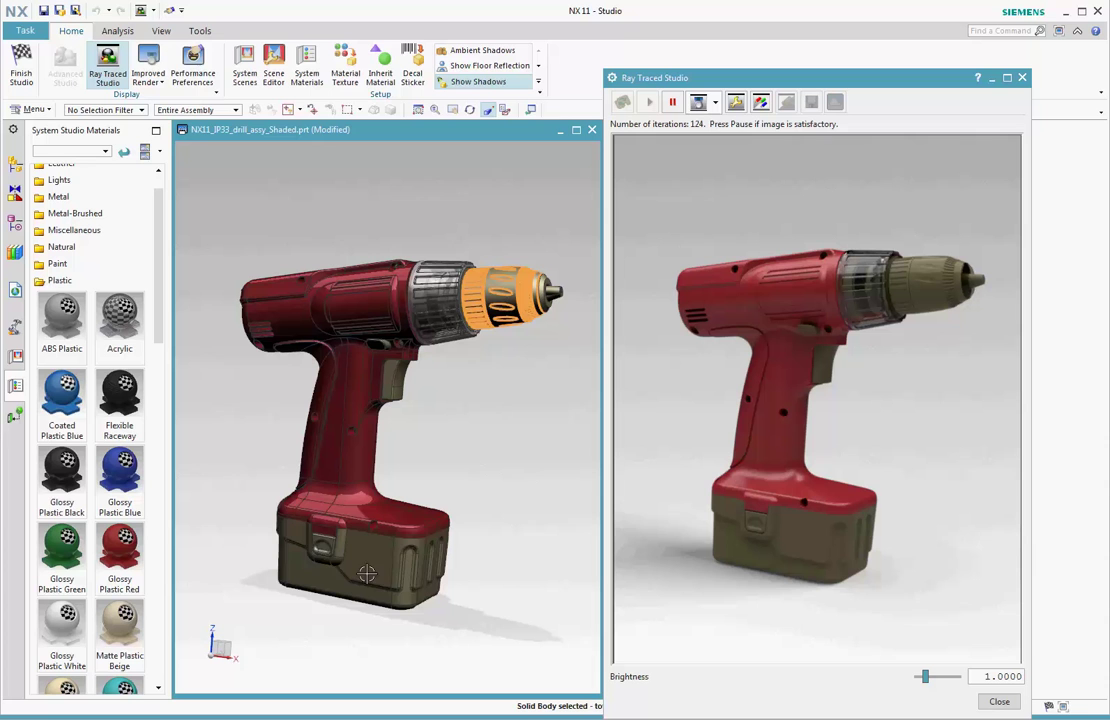
{"action": "left_click", "coordinate": [61, 470]}
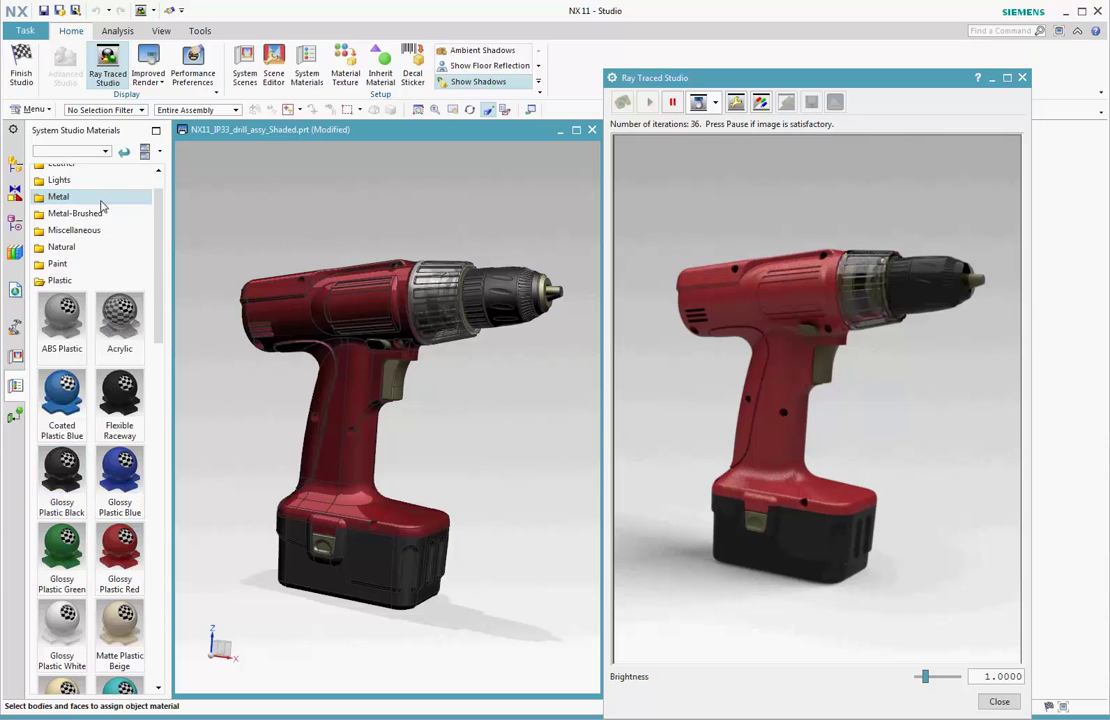
Step: Give the chuck tip a Stainless Steel finish from the Metal materials
{"action": "left_click", "coordinate": [62, 197]}
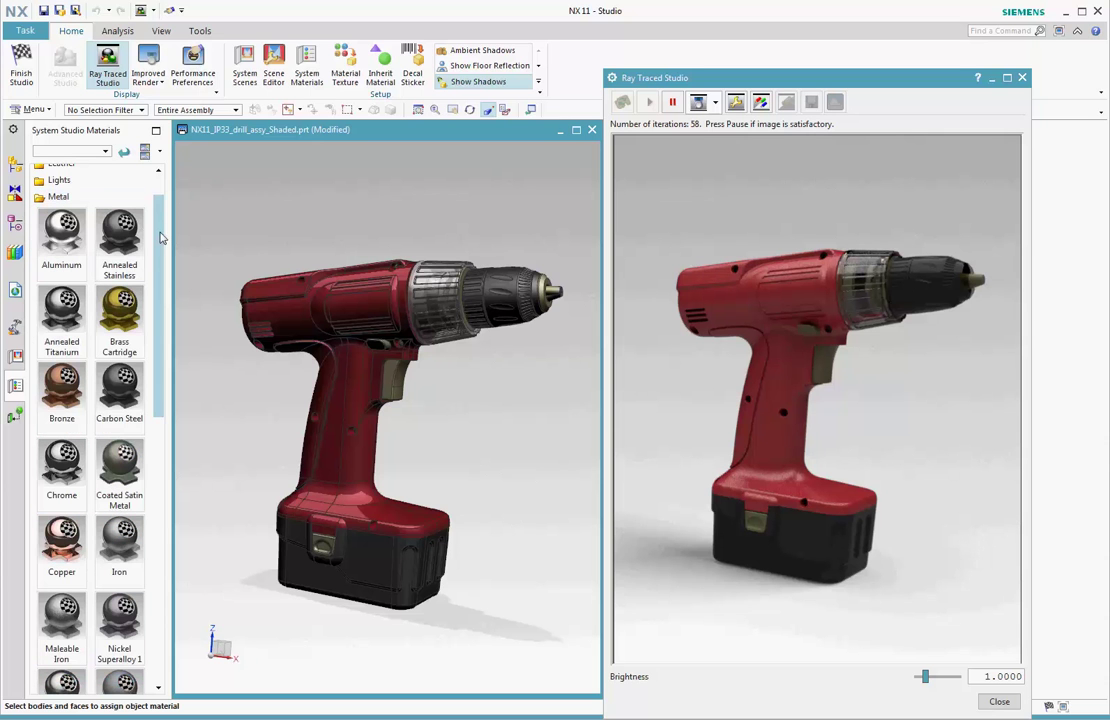
{"action": "left_click_drag", "start_coordinate": [160, 240], "coordinate": [136, 528]}
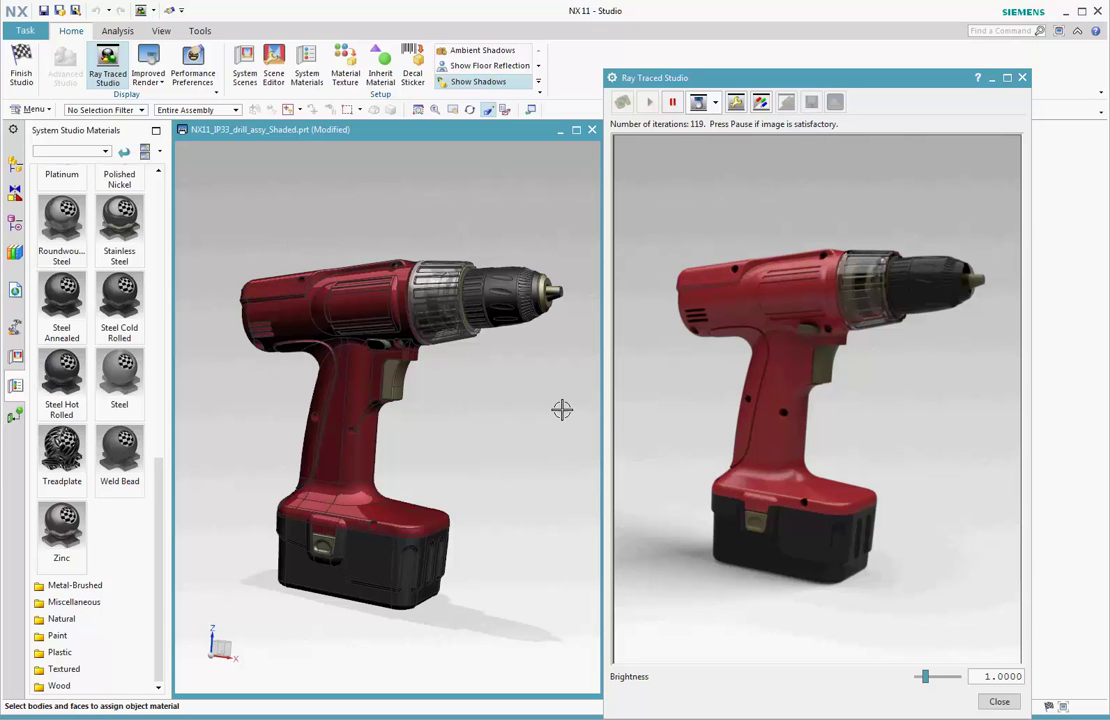
{"action": "left_click", "coordinate": [551, 288]}
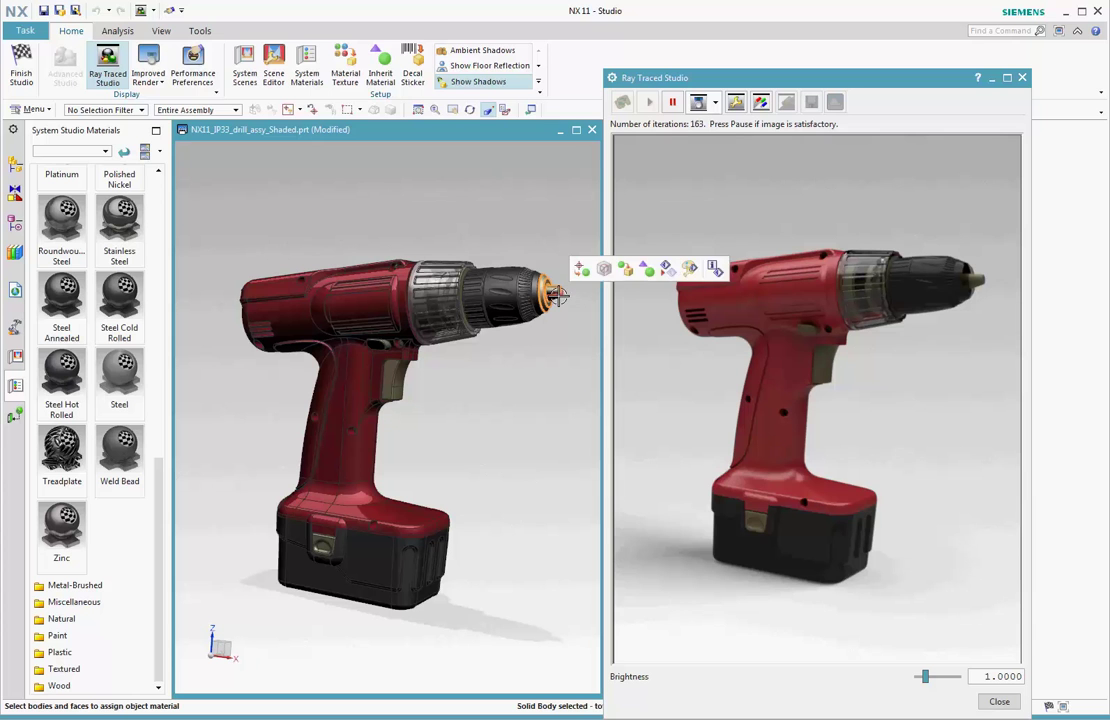
{"action": "left_click", "coordinate": [105, 222]}
{"action": "left_click_drag", "start_coordinate": [159, 496], "coordinate": [183, 310]}
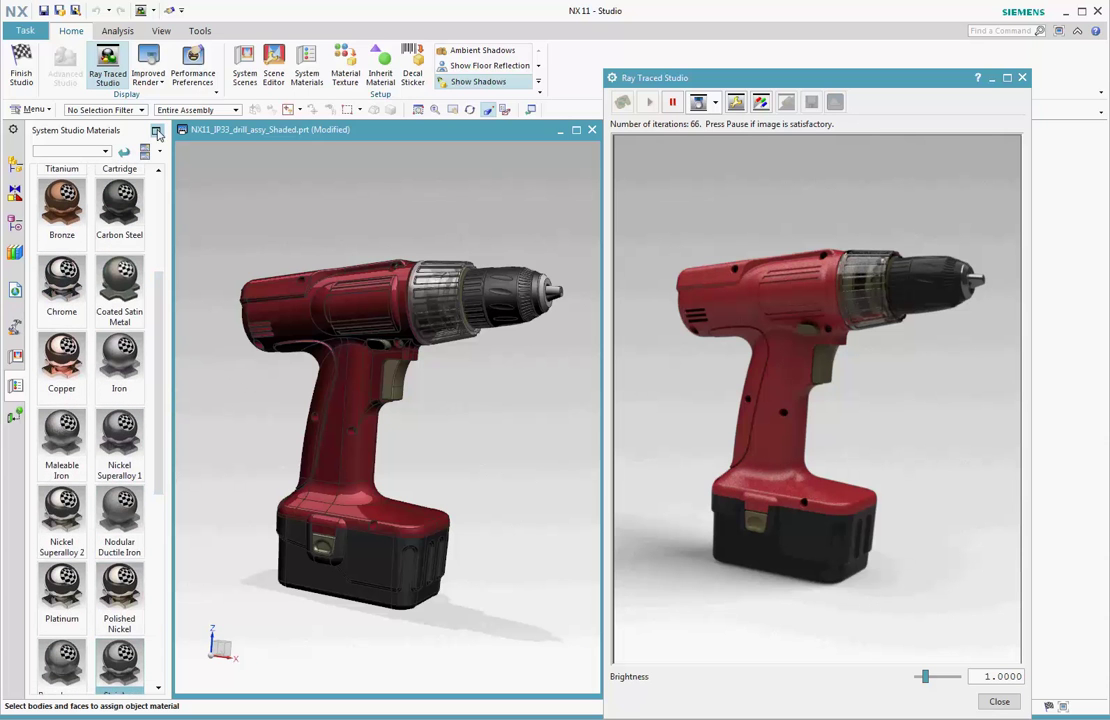
Step: With the Selection Filter set to Face, apply Coated Satin Metal to the chuck cover face
{"action": "left_click", "coordinate": [133, 111]}
{"action": "left_click", "coordinate": [100, 133]}
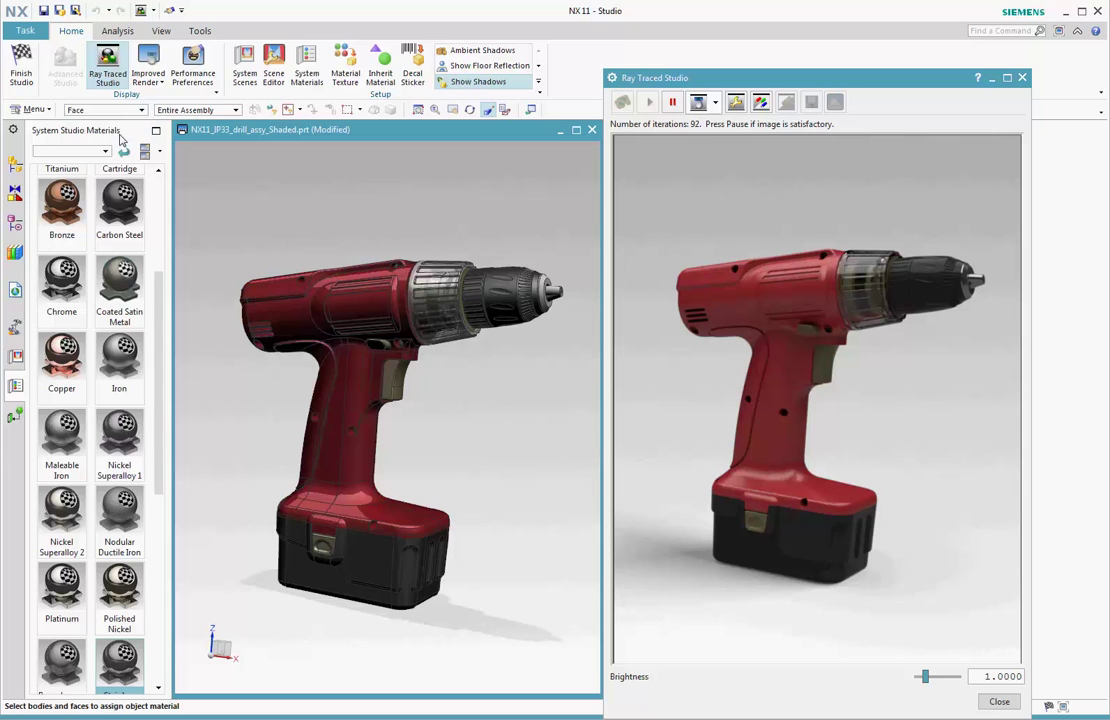
{"action": "left_click", "coordinate": [495, 290]}
{"action": "left_click", "coordinate": [119, 285]}
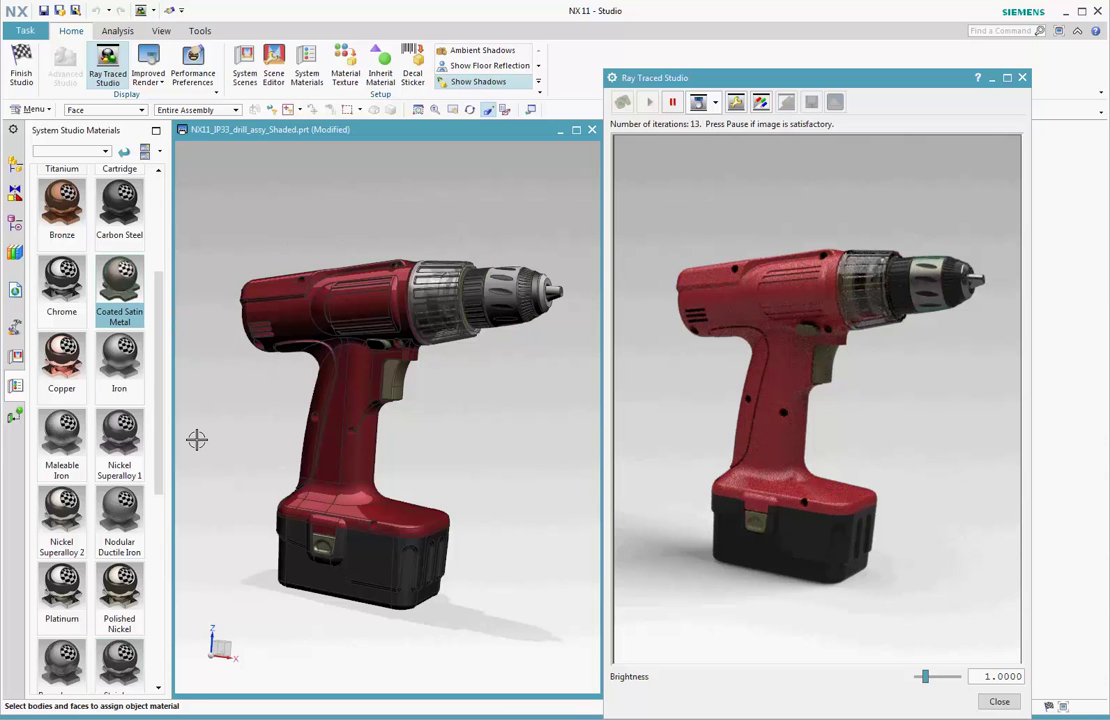
{"action": "middle_click_drag", "start_coordinate": [316, 652], "coordinate": [337, 656]}
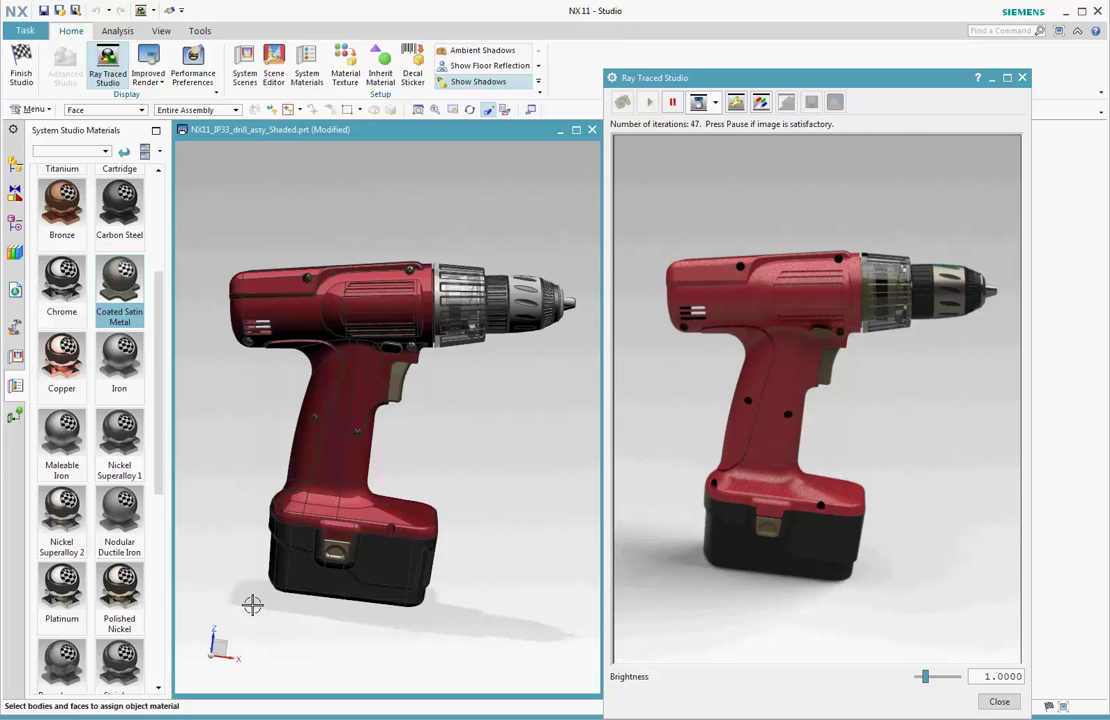
Step: Set the Selection Filter to Solid Body and recolour the drill housing Coated Plastic Blue
{"action": "left_click", "coordinate": [99, 111]}
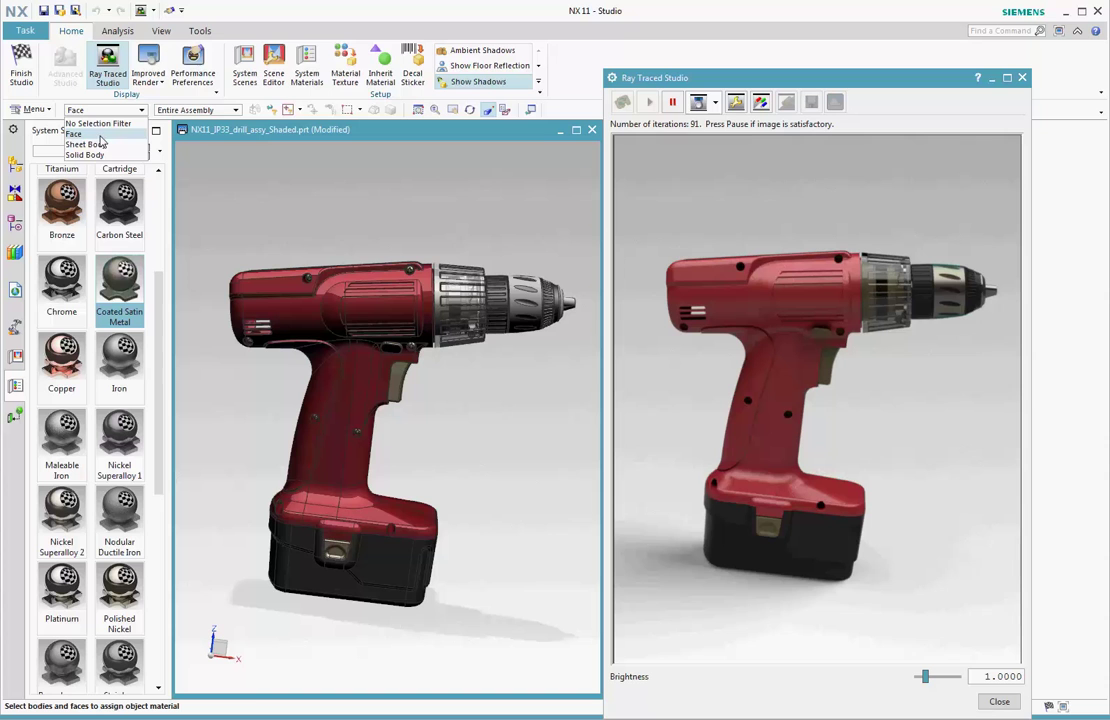
{"action": "left_click", "coordinate": [85, 155]}
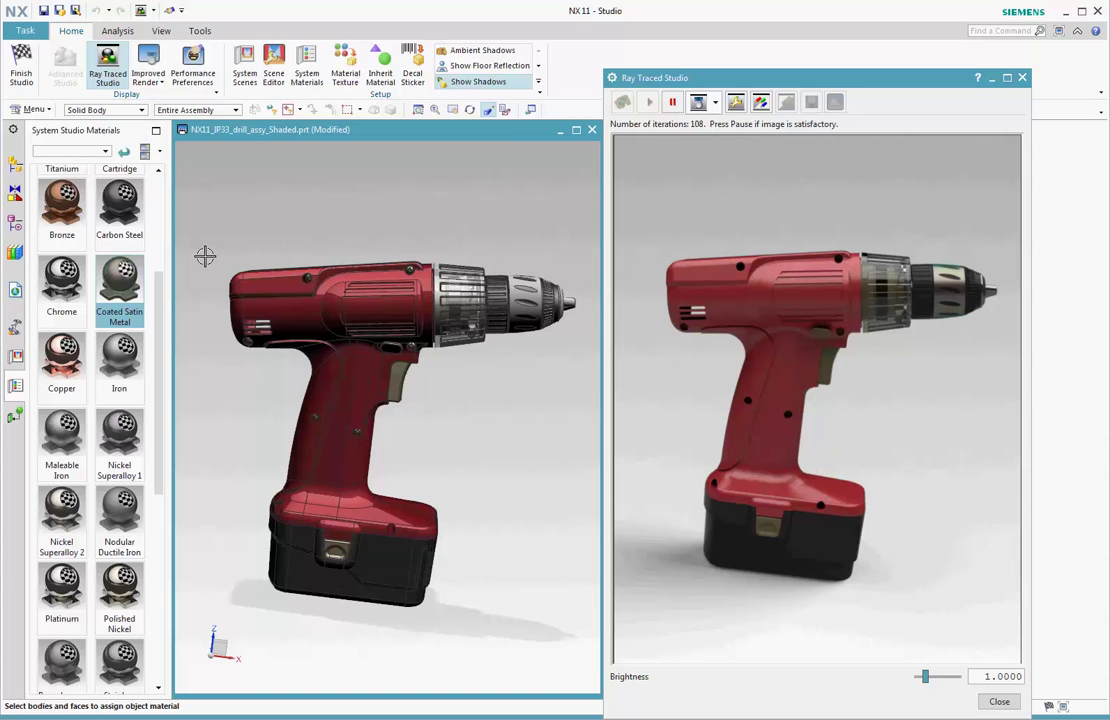
{"action": "right_click", "coordinate": [257, 288]}
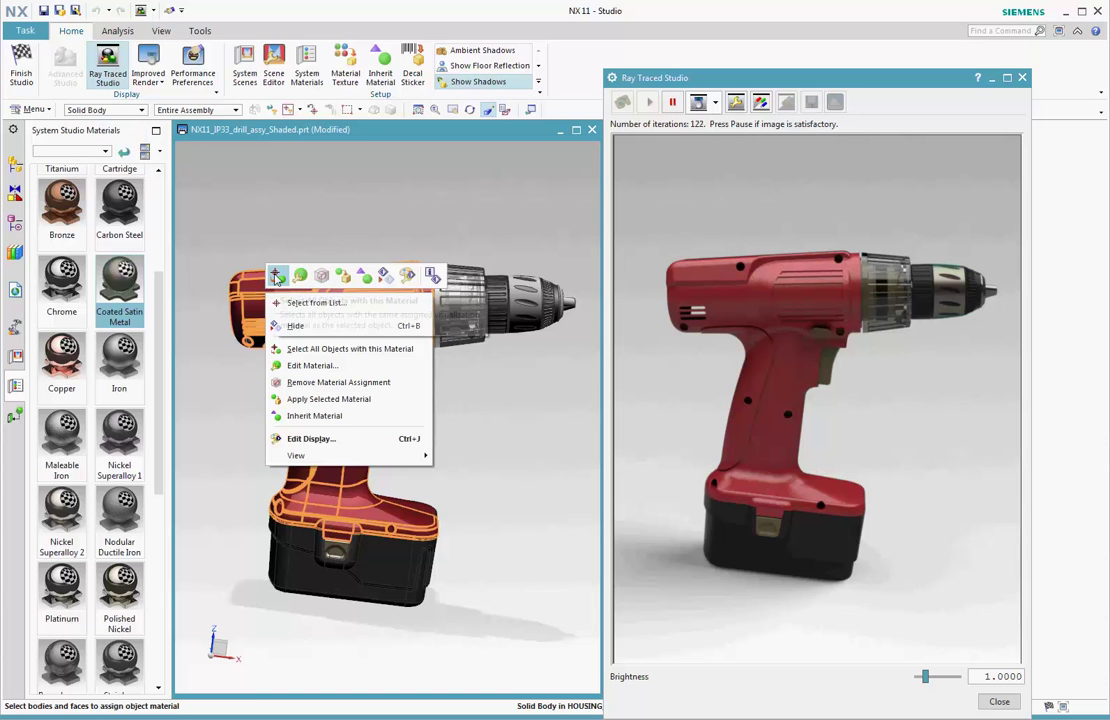
{"action": "key", "text": "Escape"}
{"action": "scroll", "coordinate": [160, 248], "scroll_direction": "up", "scroll_amount": 3}
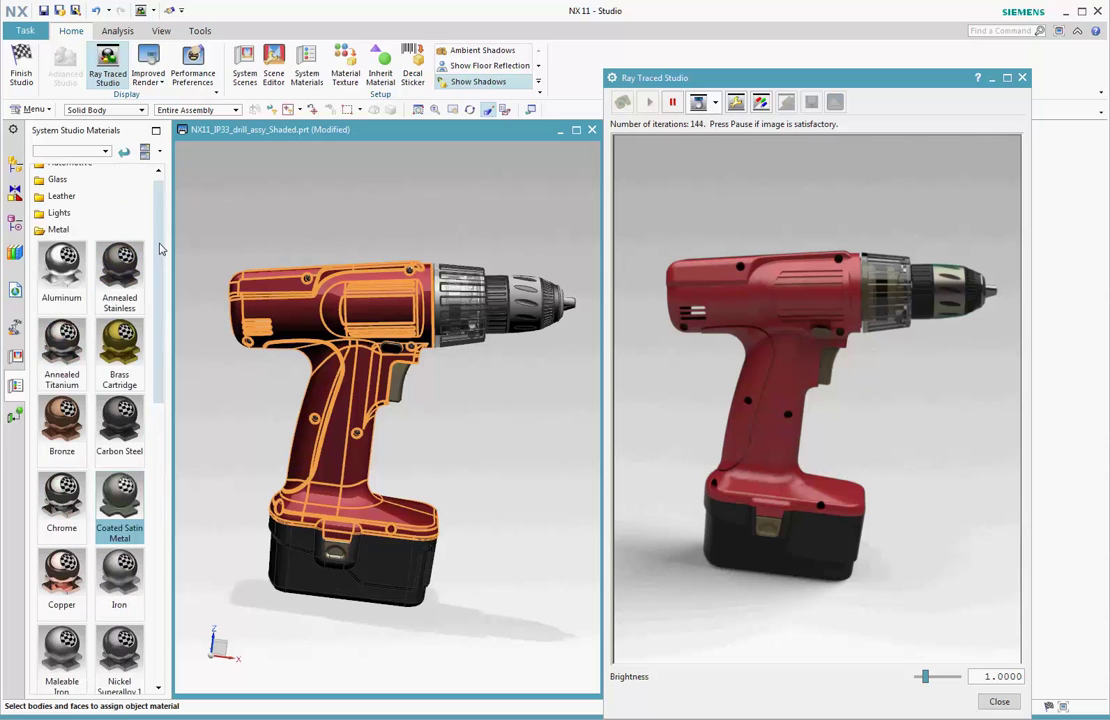
{"action": "left_click", "coordinate": [60, 230]}
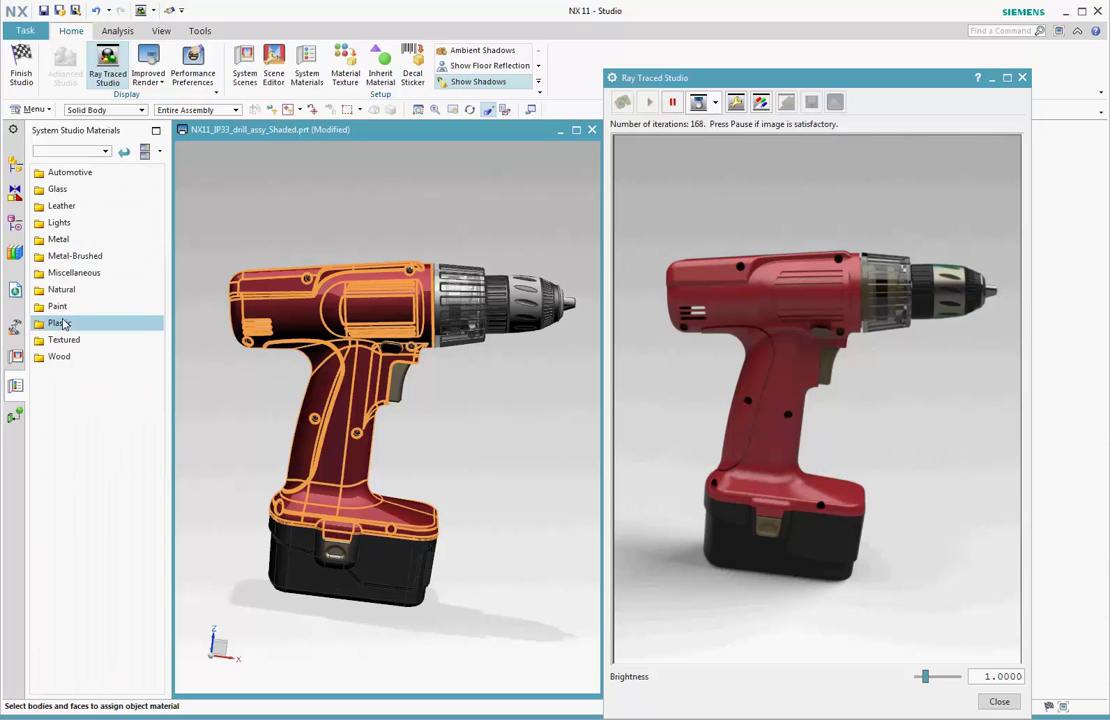
{"action": "left_click", "coordinate": [58, 323]}
{"action": "left_click", "coordinate": [61, 440]}
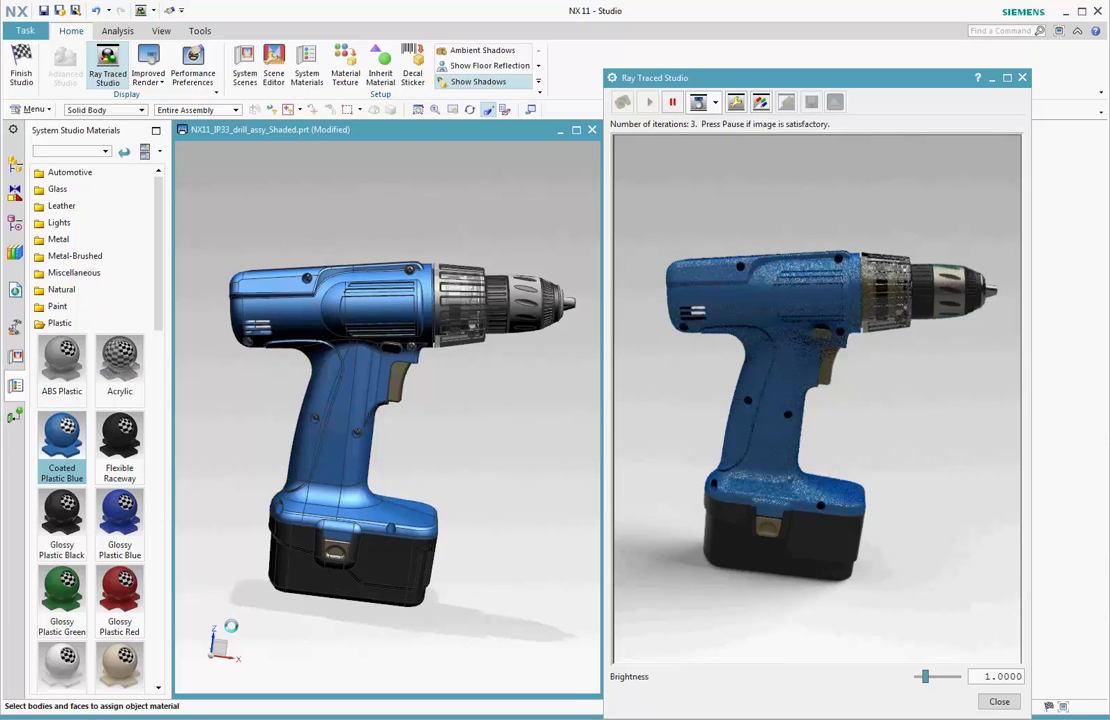
{"action": "mouse_move", "coordinate": [478, 664]}
{"action": "middle_mouse_down"}
{"action": "mouse_move", "coordinate": [337, 659]}
{"action": "mouse_move", "coordinate": [463, 665]}
{"action": "middle_mouse_up"}
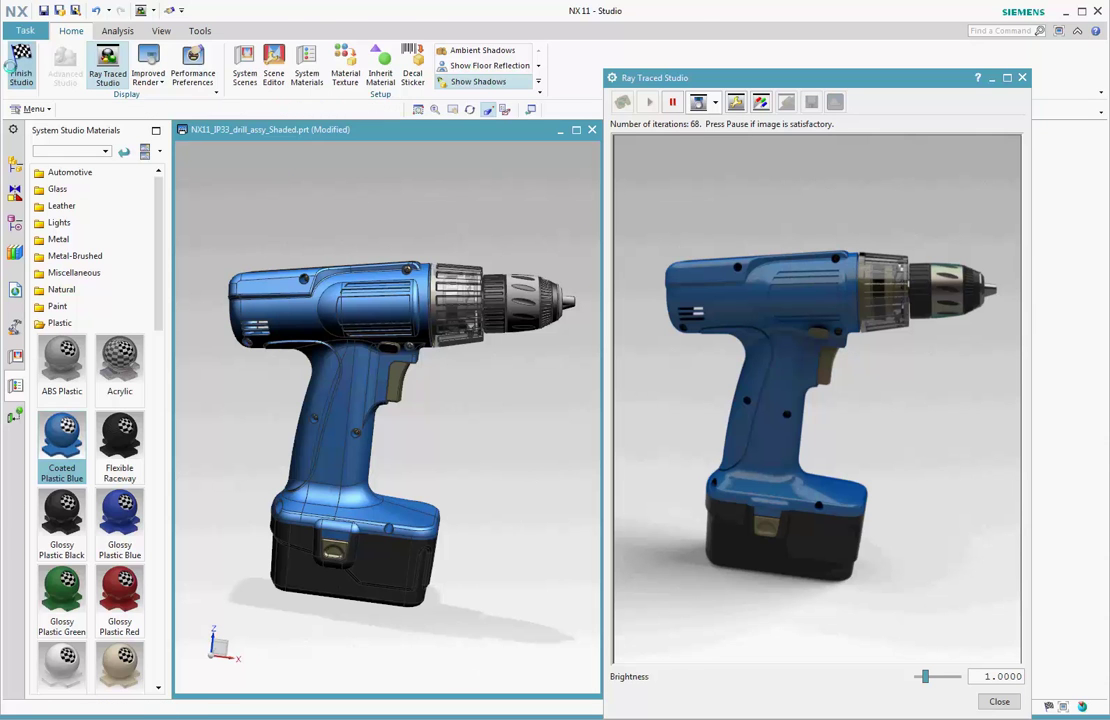
Step: Finish the Studio task back to Modeling and close the Ray Traced Studio window
{"action": "left_click", "coordinate": [14, 60]}
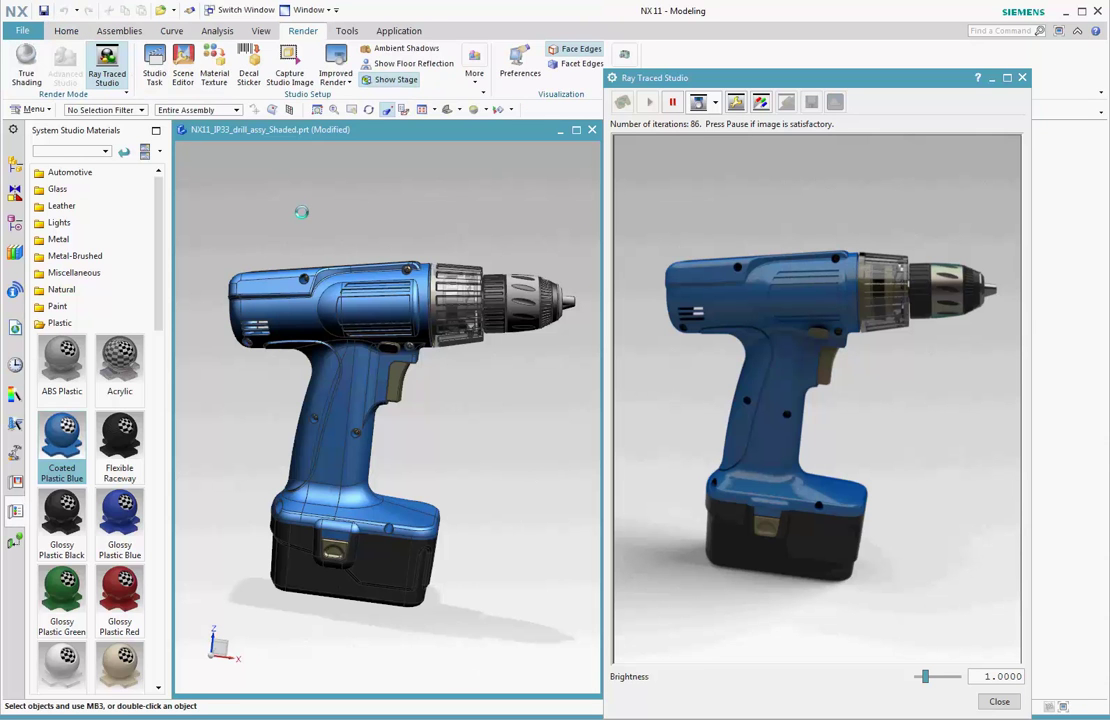
{"action": "mouse_move", "coordinate": [473, 643]}
{"action": "middle_mouse_down"}
{"action": "mouse_move", "coordinate": [451, 648]}
{"action": "mouse_move", "coordinate": [464, 654]}
{"action": "mouse_move", "coordinate": [391, 460]}
{"action": "middle_mouse_up"}
{"action": "right_click", "coordinate": [338, 283]}
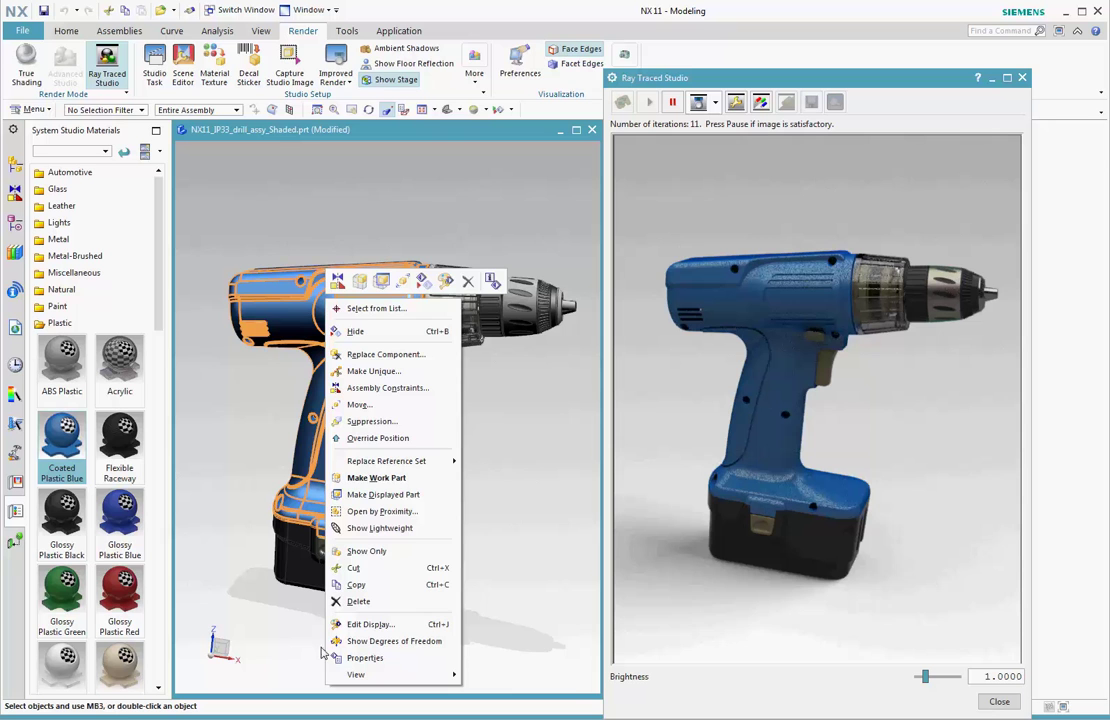
{"action": "left_click", "coordinate": [508, 516]}
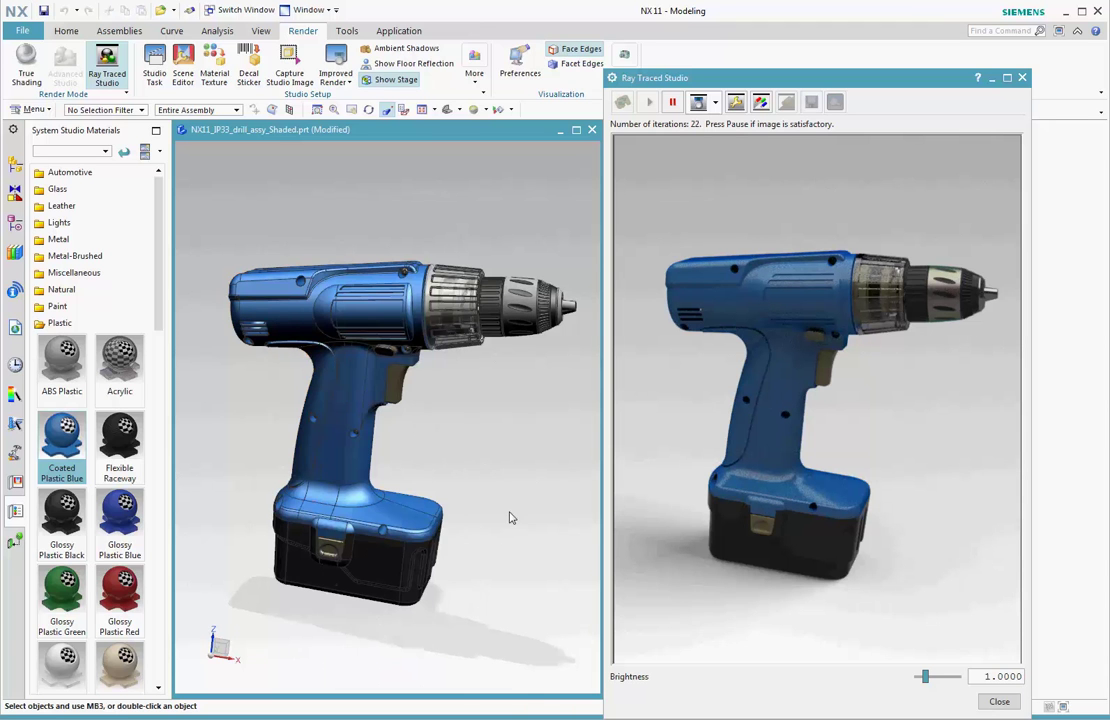
{"action": "left_click", "coordinate": [1021, 77]}
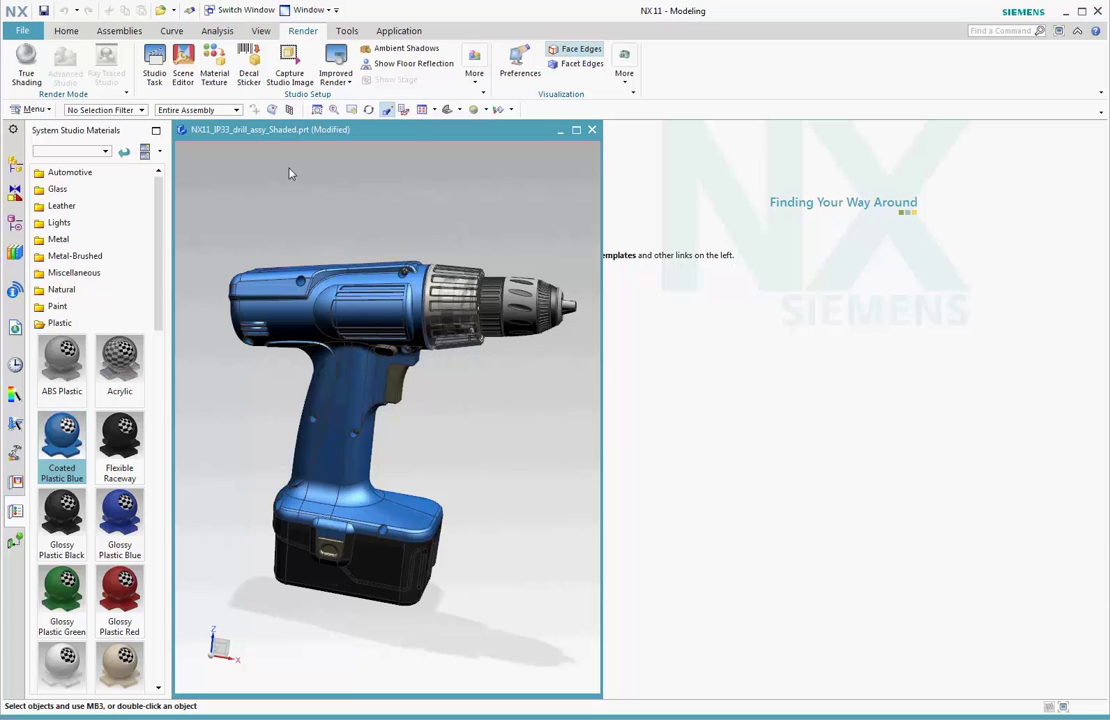
Step: Switch to the HDRI-LightingStudio drill part and render it live in Ray Traced Studio, zoomed on the chuck
{"action": "left_click", "coordinate": [238, 10]}
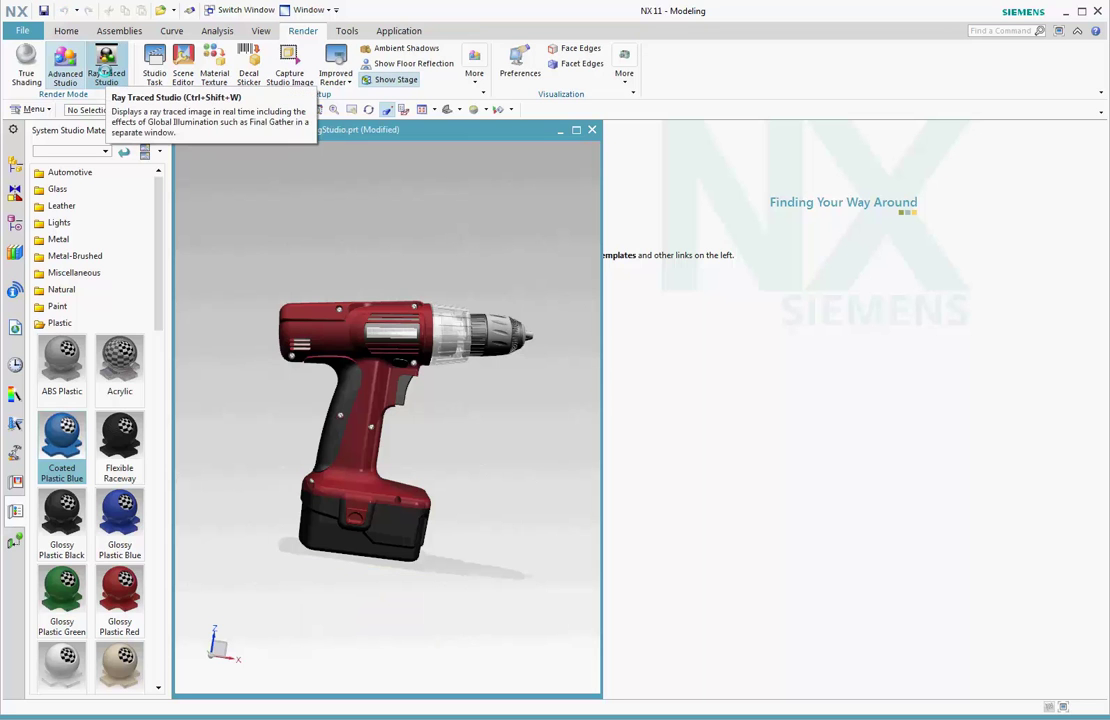
{"action": "left_click", "coordinate": [105, 72]}
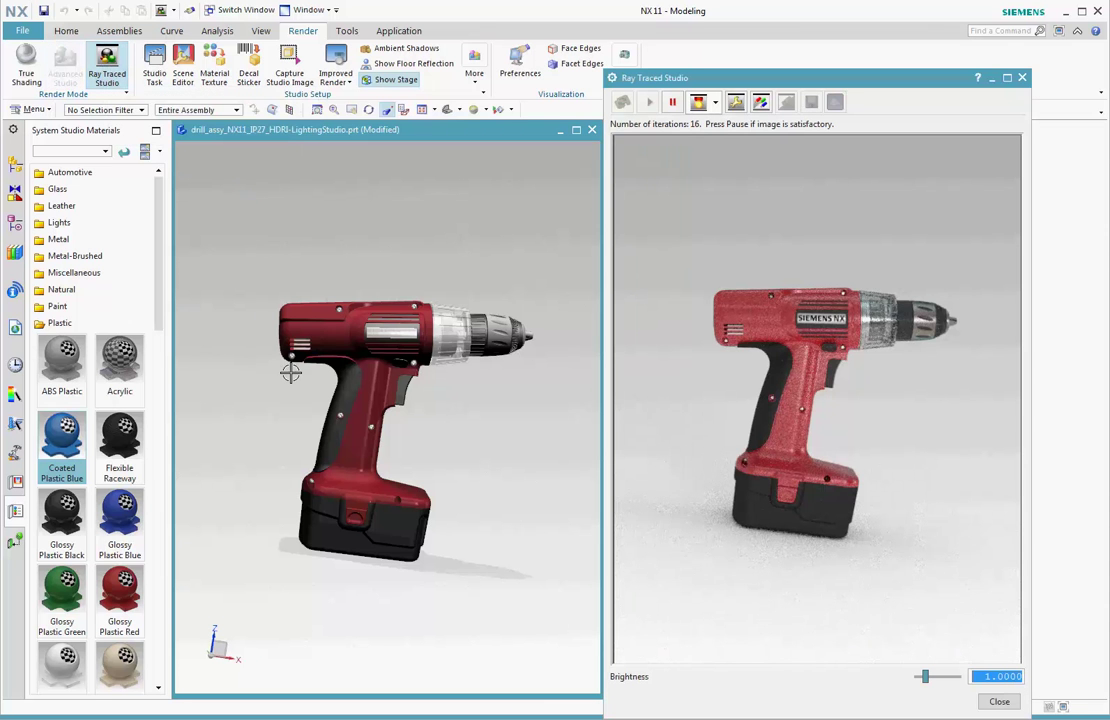
{"action": "scroll", "coordinate": [290, 372], "scroll_direction": "up", "scroll_amount": 2}
{"action": "scroll", "coordinate": [290, 372], "scroll_direction": "up", "scroll_amount": 1}
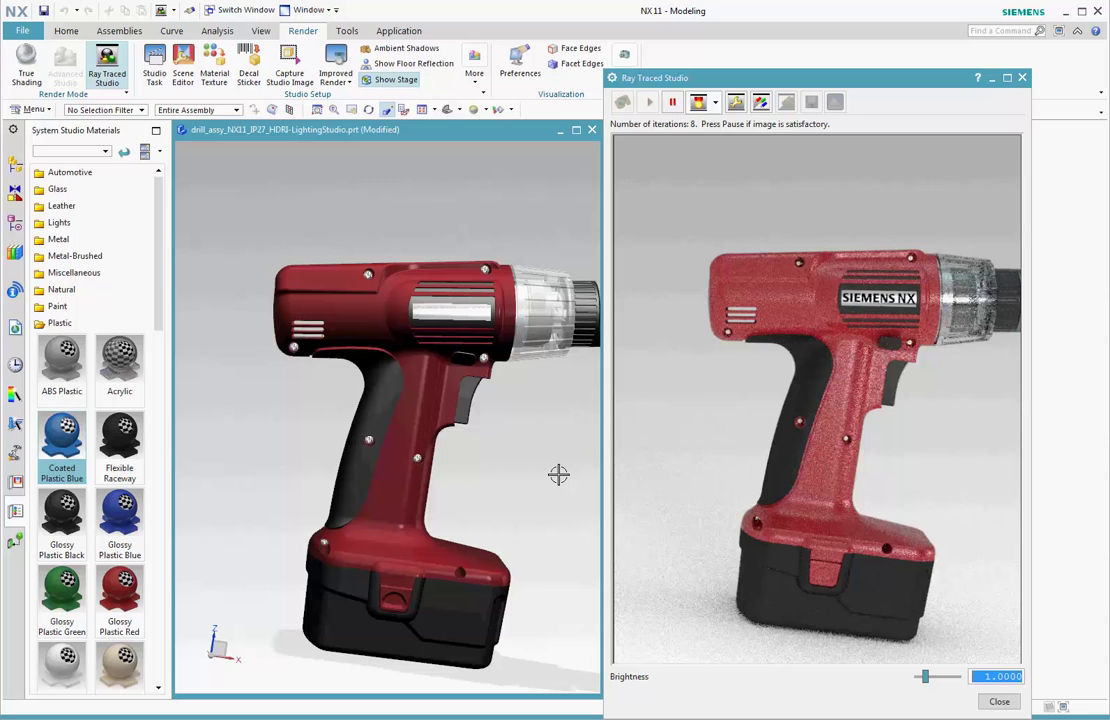
{"action": "middle_click_drag", "start_coordinate": [496, 461], "coordinate": [473, 452]}
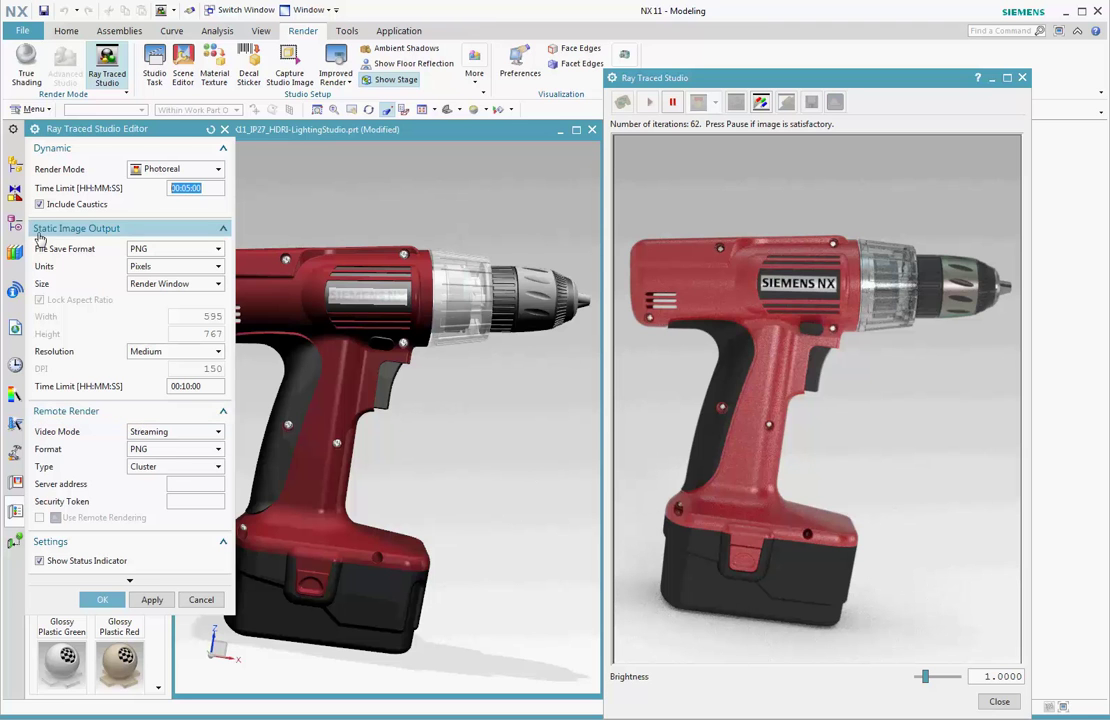
Step: Set the Ray Traced Studio Editor output to PNG format at Render Window size
{"action": "left_click", "coordinate": [142, 249]}
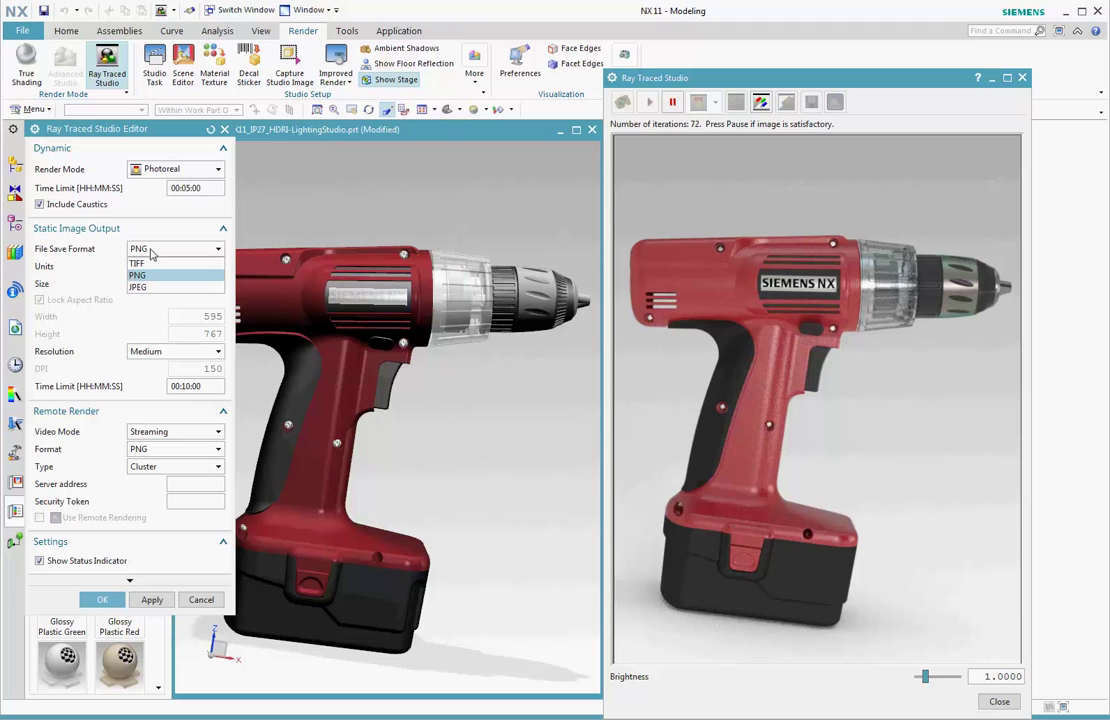
{"action": "left_click", "coordinate": [152, 255]}
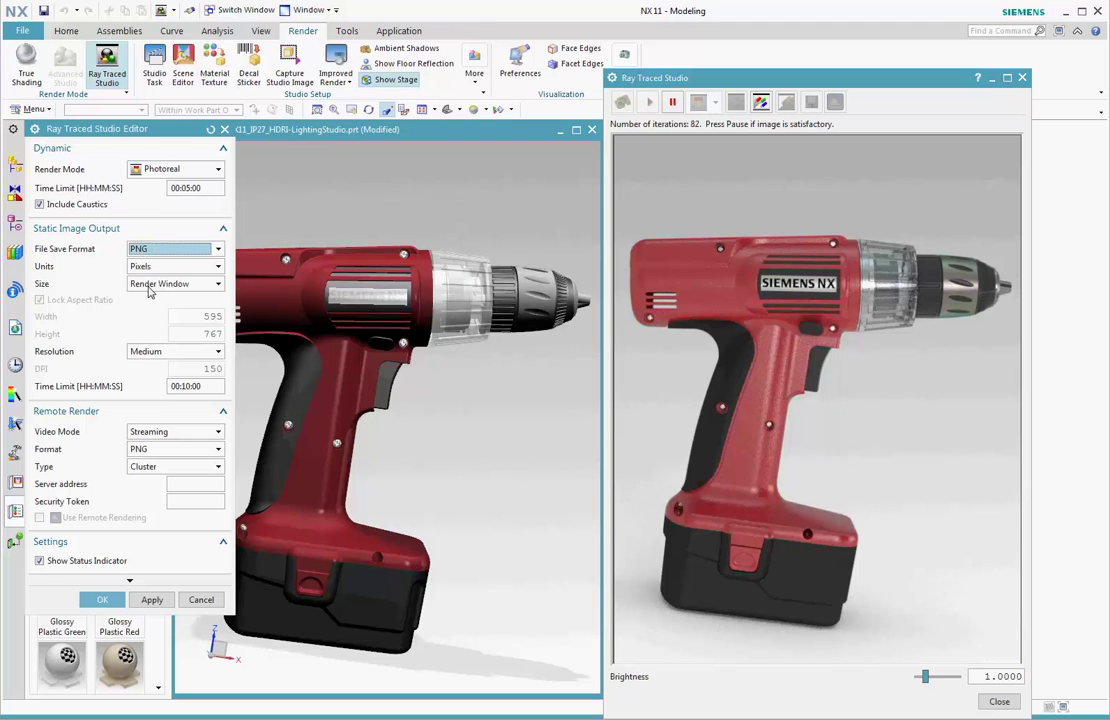
{"action": "left_click", "coordinate": [149, 286]}
{"action": "left_click", "coordinate": [149, 289]}
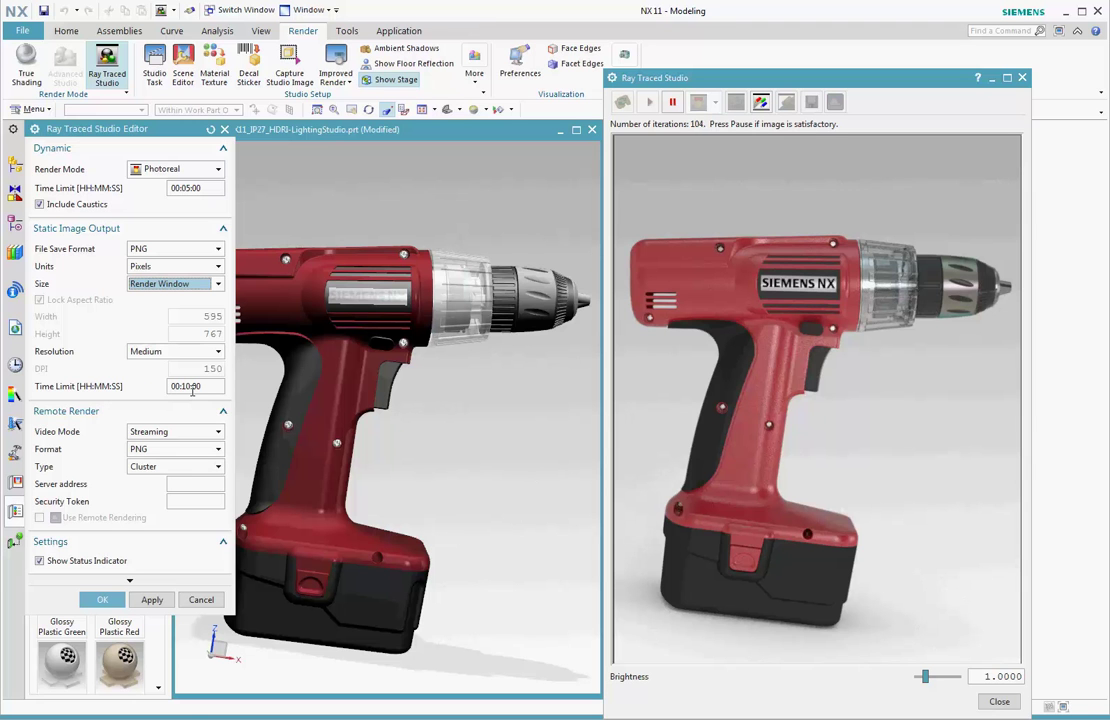
{"action": "left_click", "coordinate": [97, 603]}
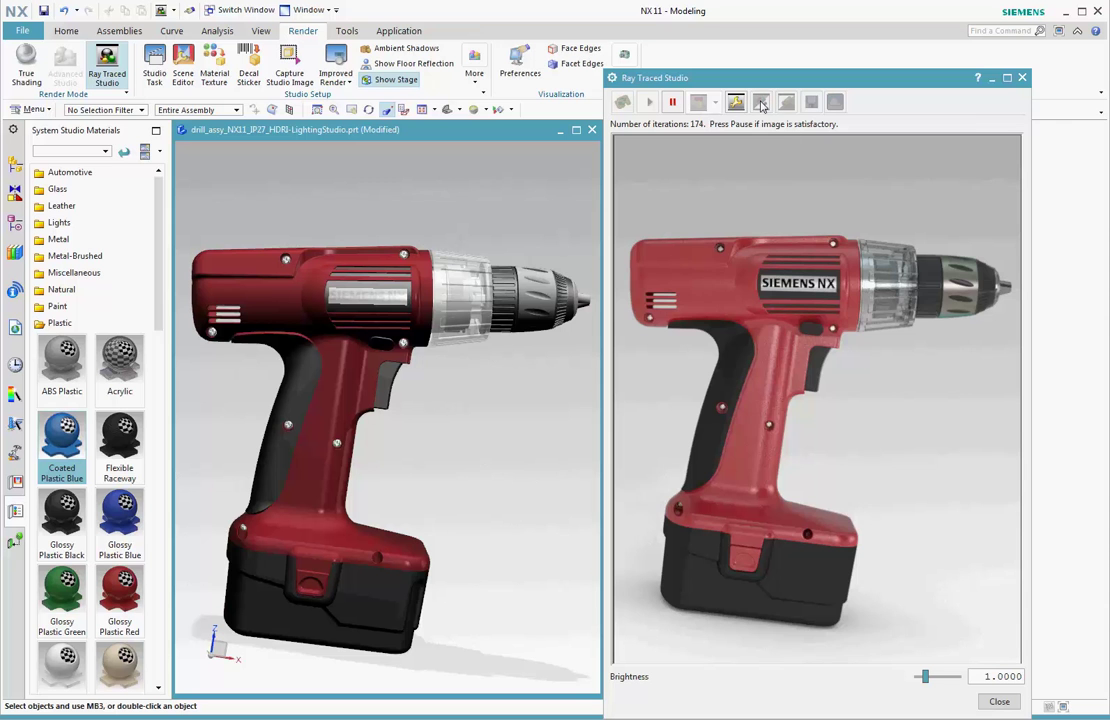
Step: Render a static ray-traced image, pause it, and bring up Save Image
{"action": "left_click", "coordinate": [650, 103]}
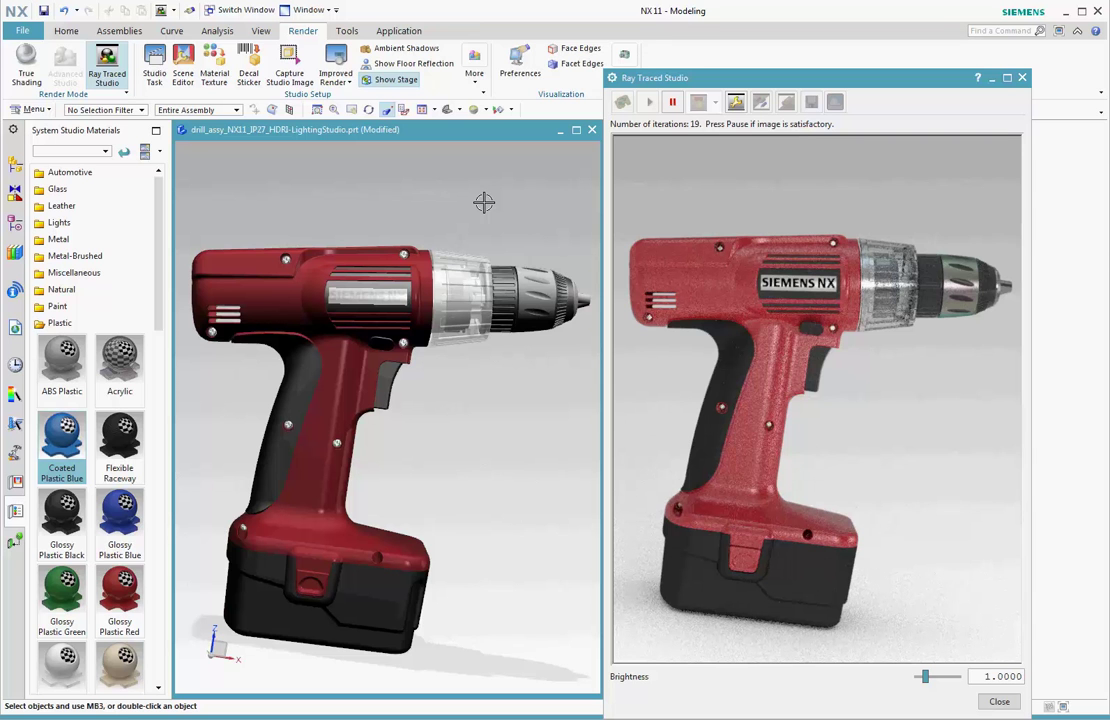
{"action": "left_click", "coordinate": [674, 104]}
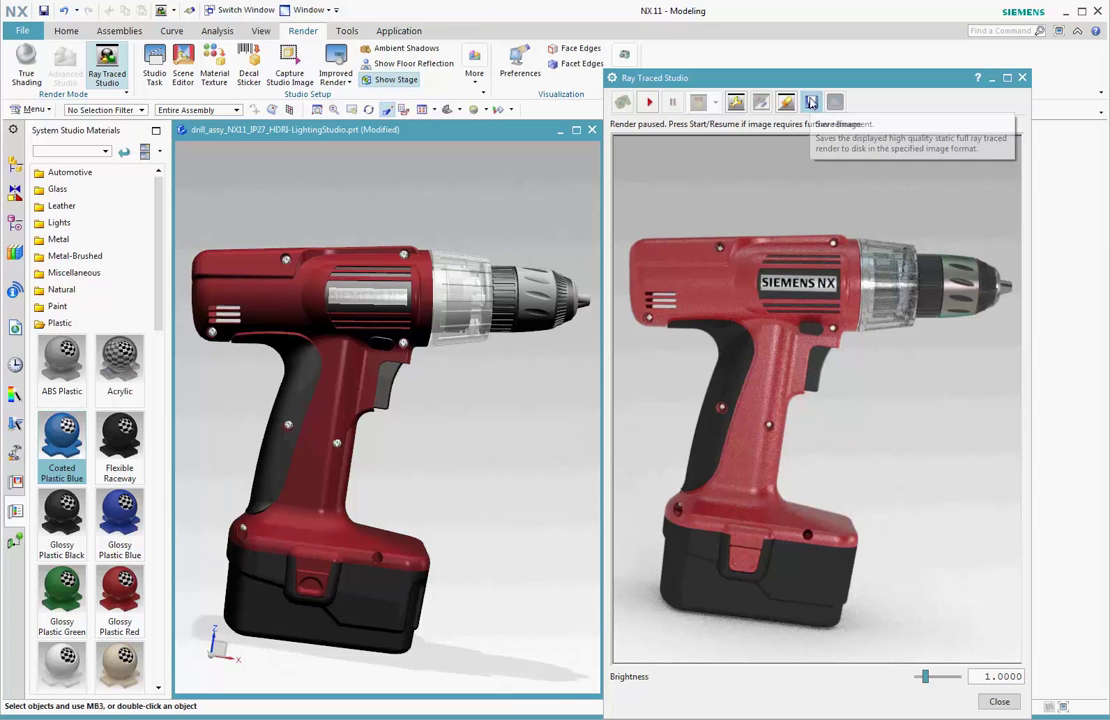
{"action": "left_click", "coordinate": [701, 102]}
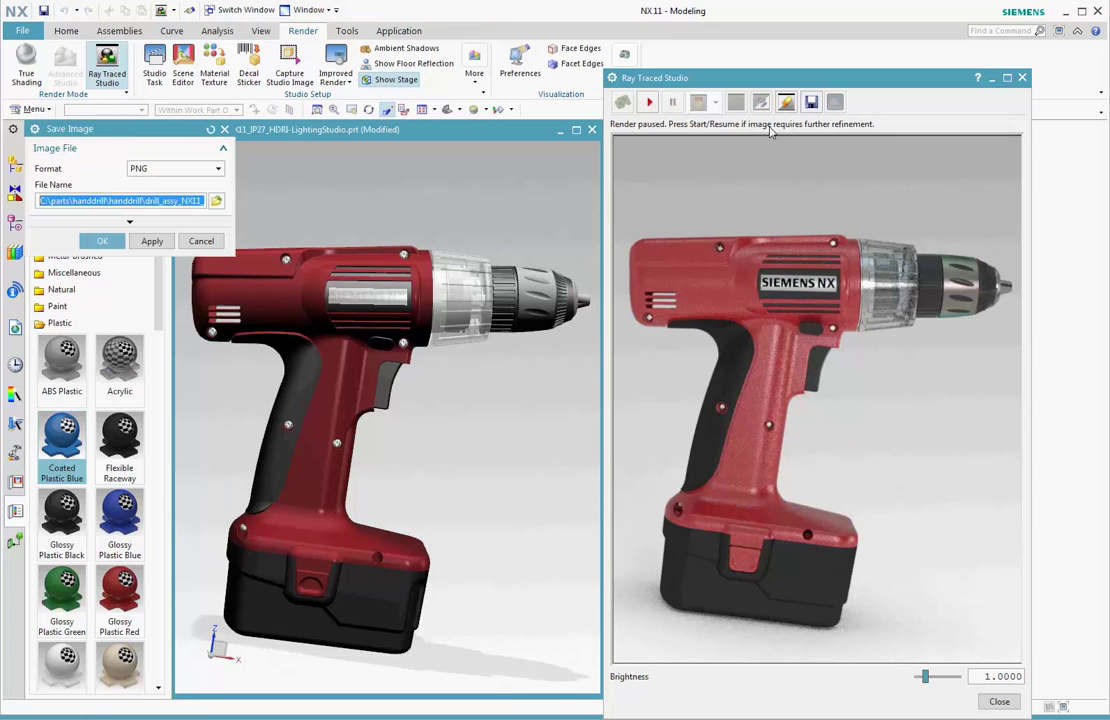
Step: Save the render as drill_assy_NX11_IP27_HDRI-LightingStudio.png at the default path
{"action": "left_click", "coordinate": [197, 201]}
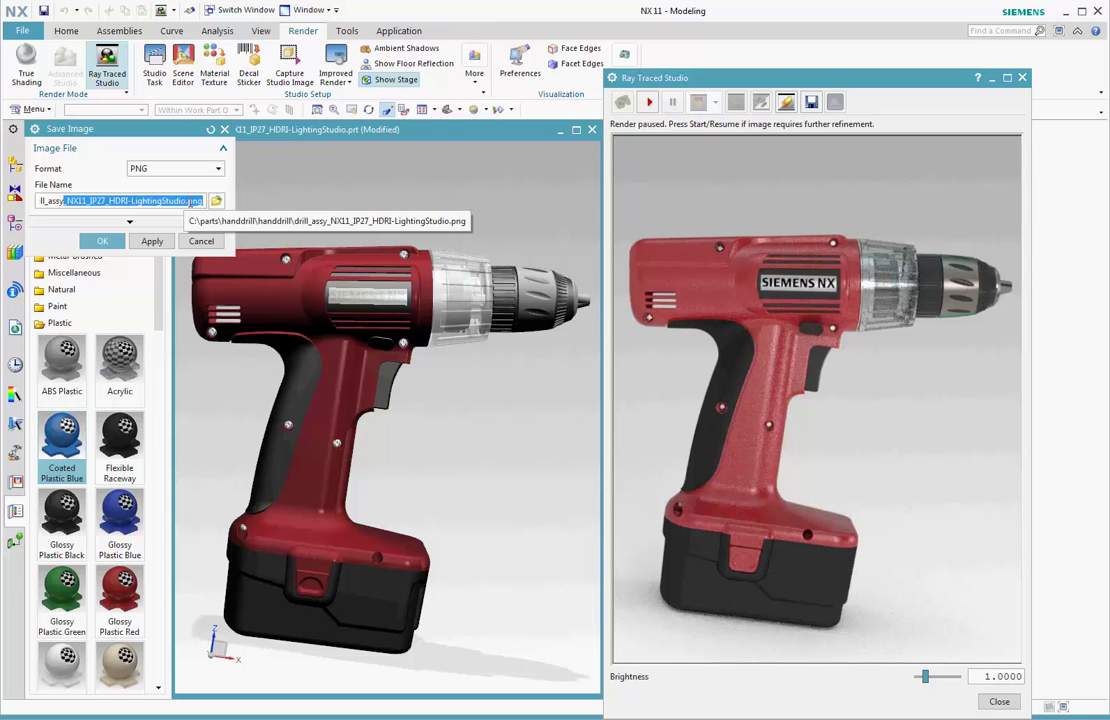
{"action": "left_click", "coordinate": [187, 201]}
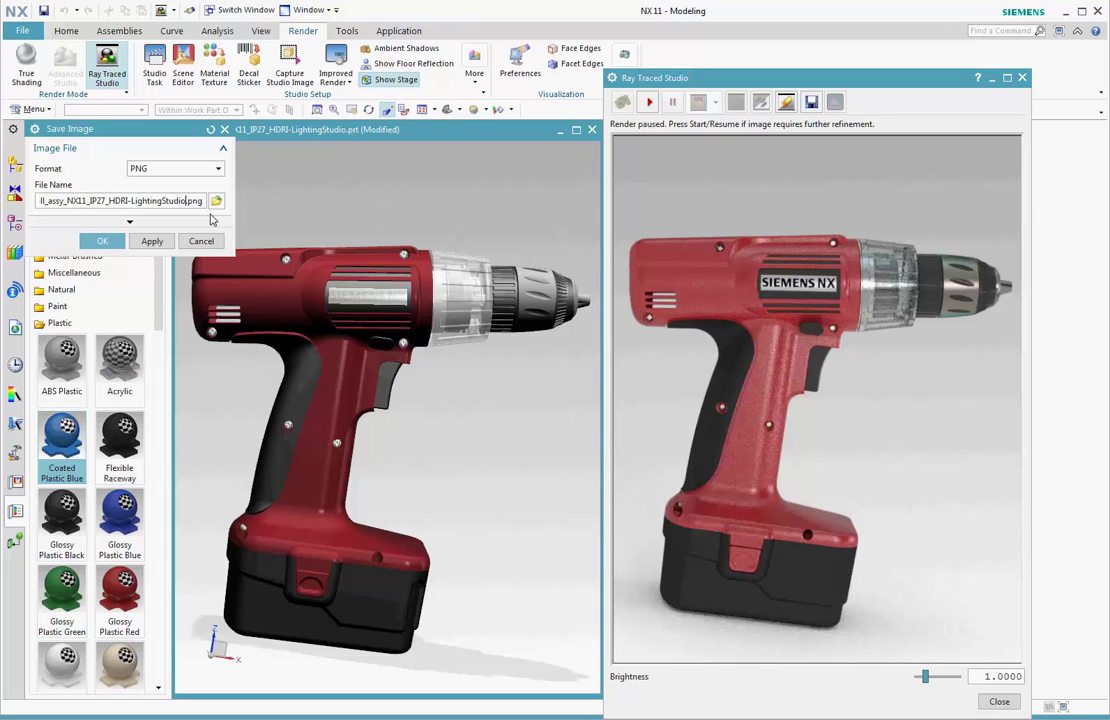
{"action": "left_click", "coordinate": [104, 241]}
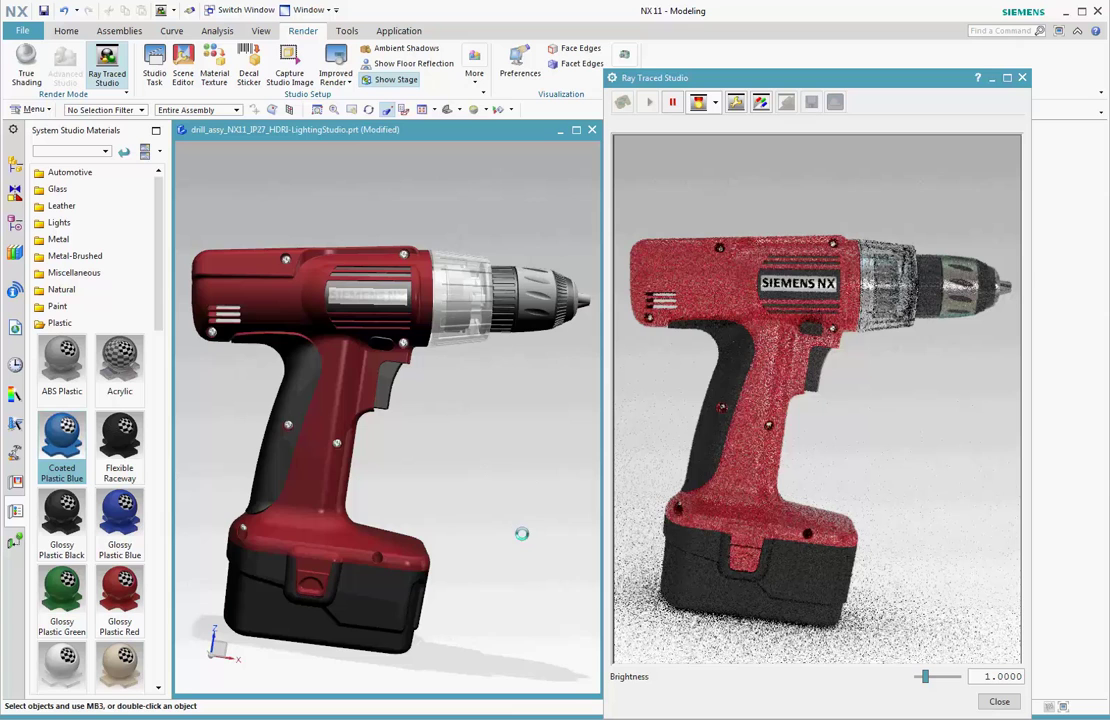
Step: Orbit the red drill to a new viewing angle so the ray-traced render refines
{"action": "mouse_move", "coordinate": [525, 571]}
{"action": "middle_mouse_down"}
{"action": "mouse_move", "coordinate": [500, 564]}
{"action": "mouse_move", "coordinate": [514, 574]}
{"action": "middle_mouse_up"}
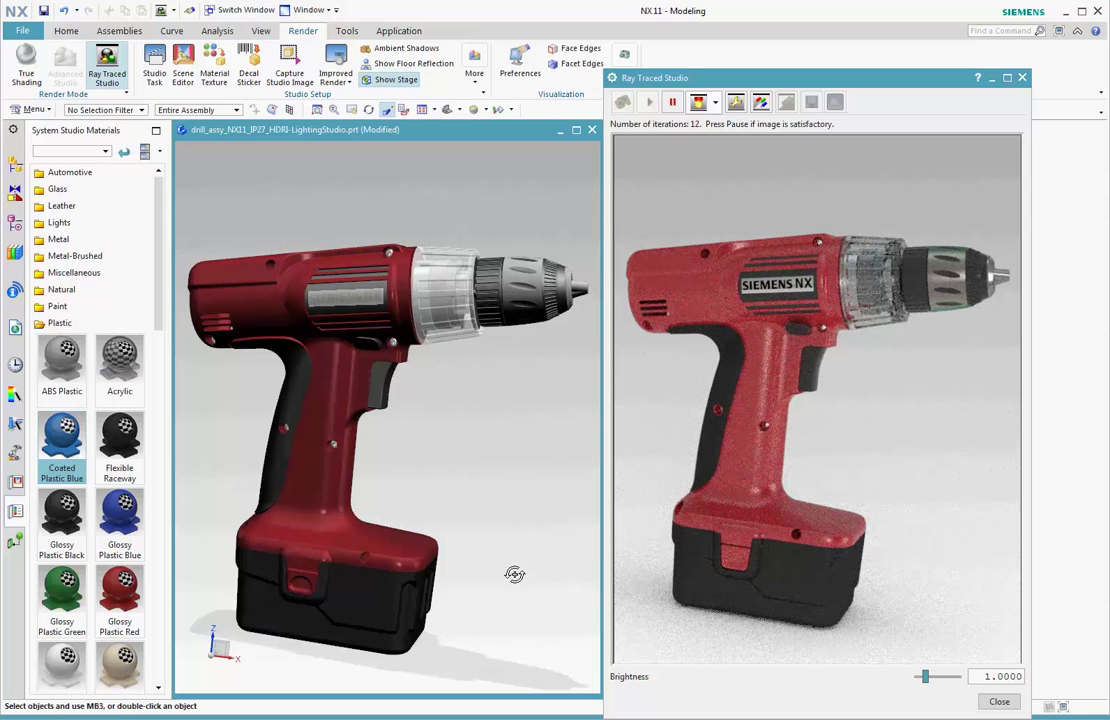